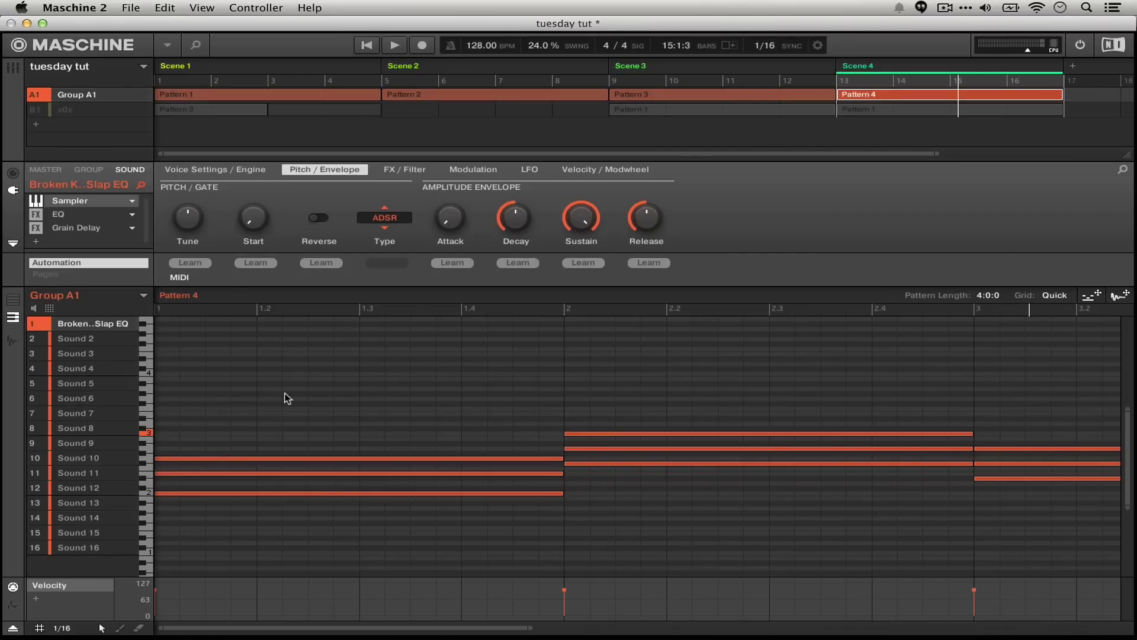
- Play and stop Pattern 4 to hear it, then select the empty Sound 2 slot in Group A1
key("space")
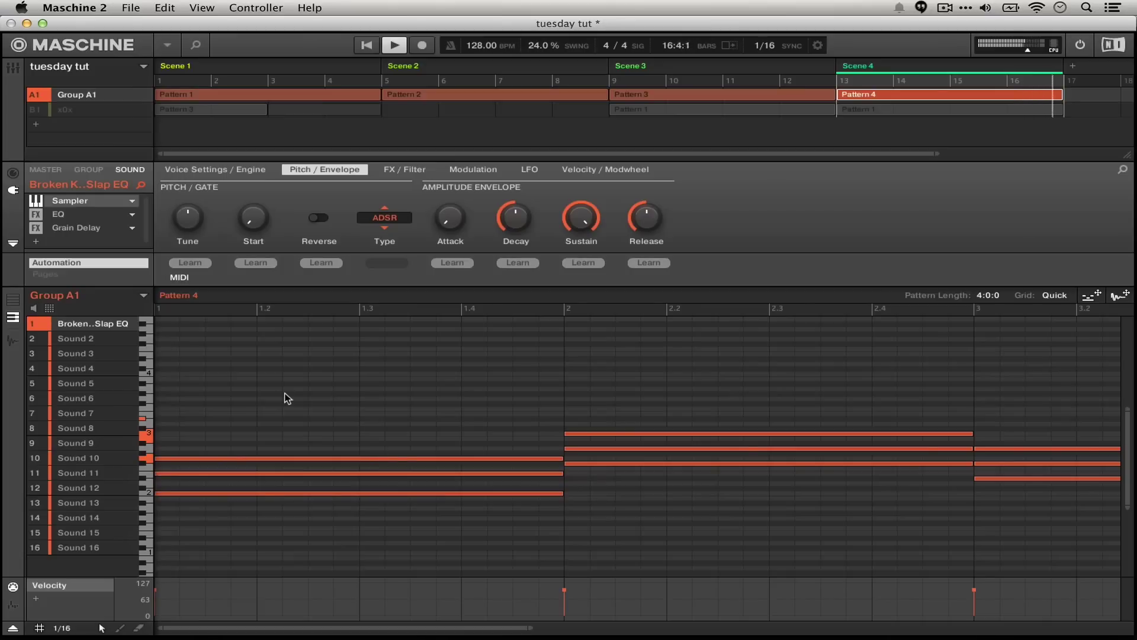
key("space")
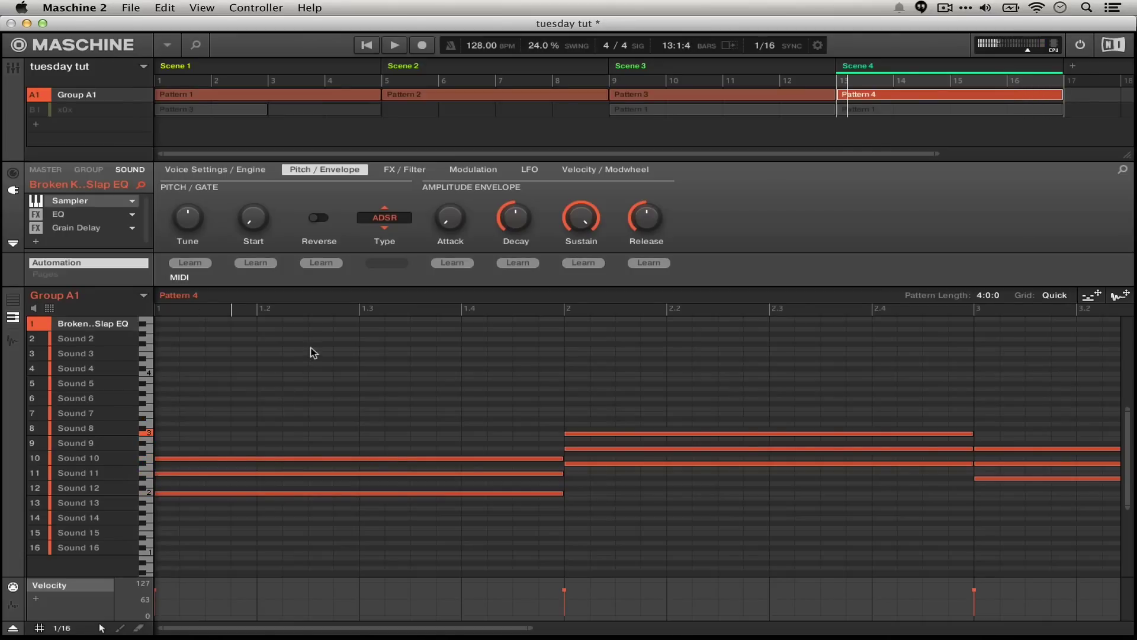
left_click(118, 339)
- Load the E-Bass Slap C4 sample from the Library into Sound 2, then hide the browser
key("ctrl+v")
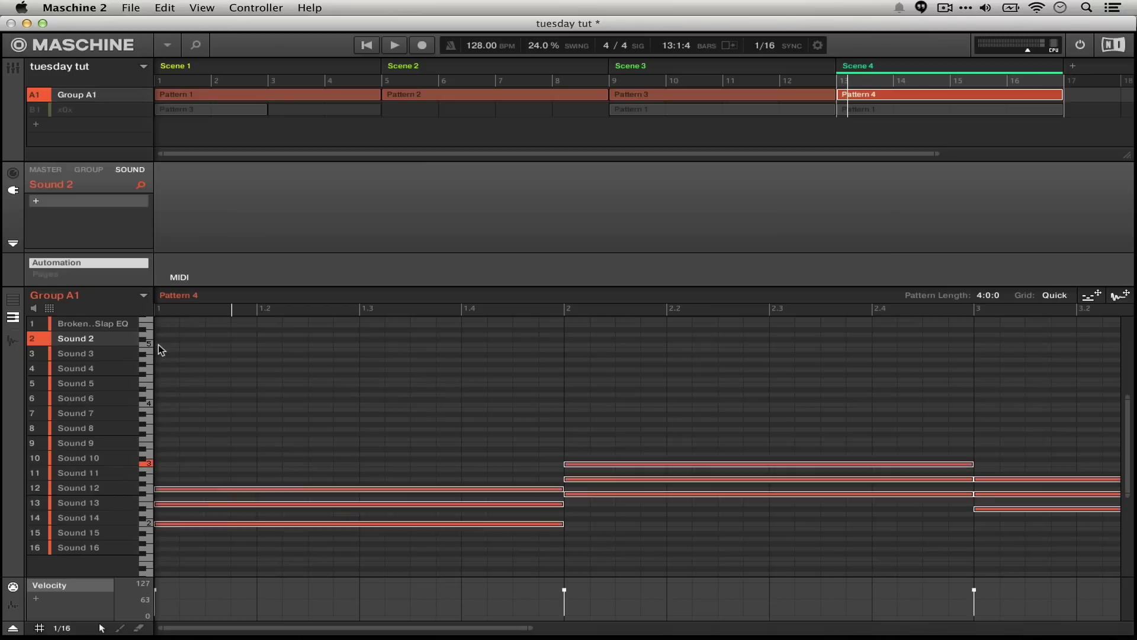
left_click(196, 45)
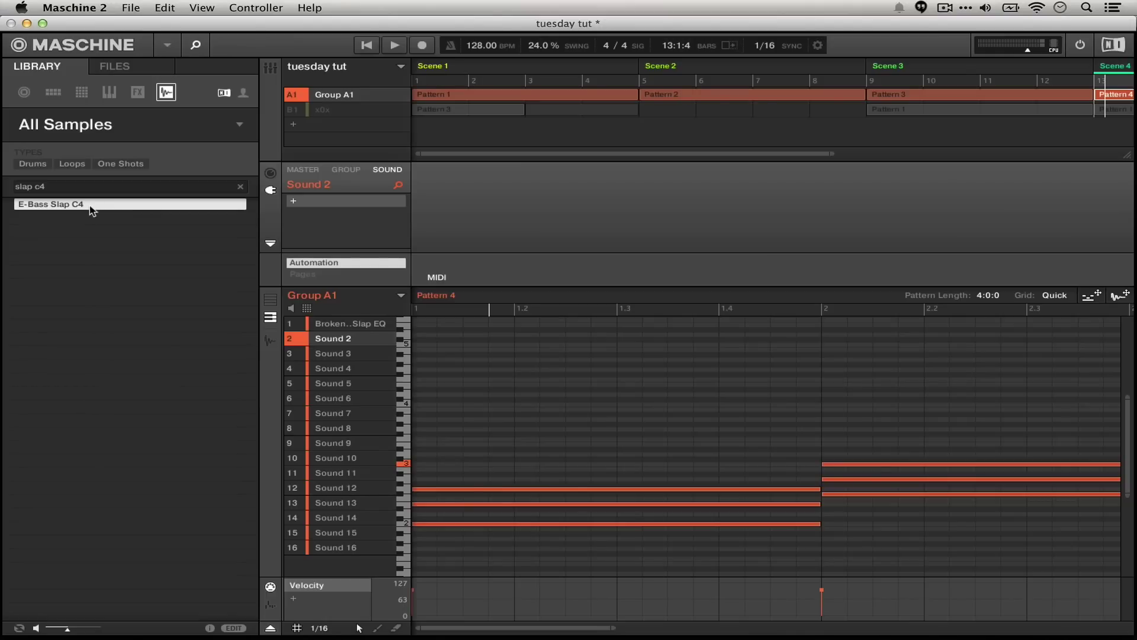
left_click_drag(90, 205, 288, 335)
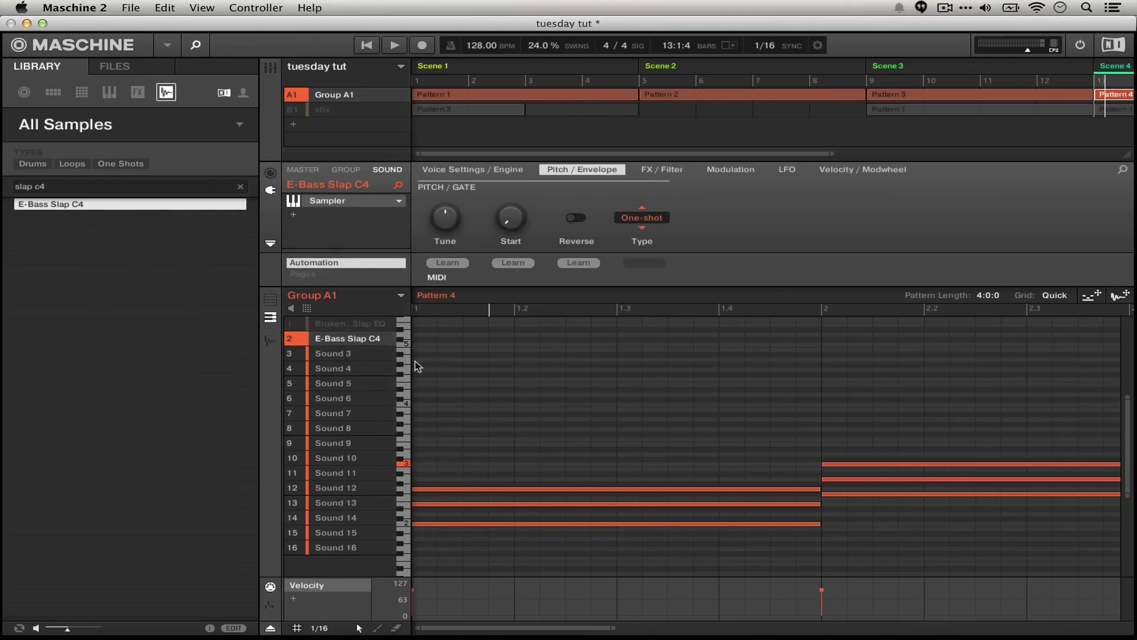
left_click(196, 46)
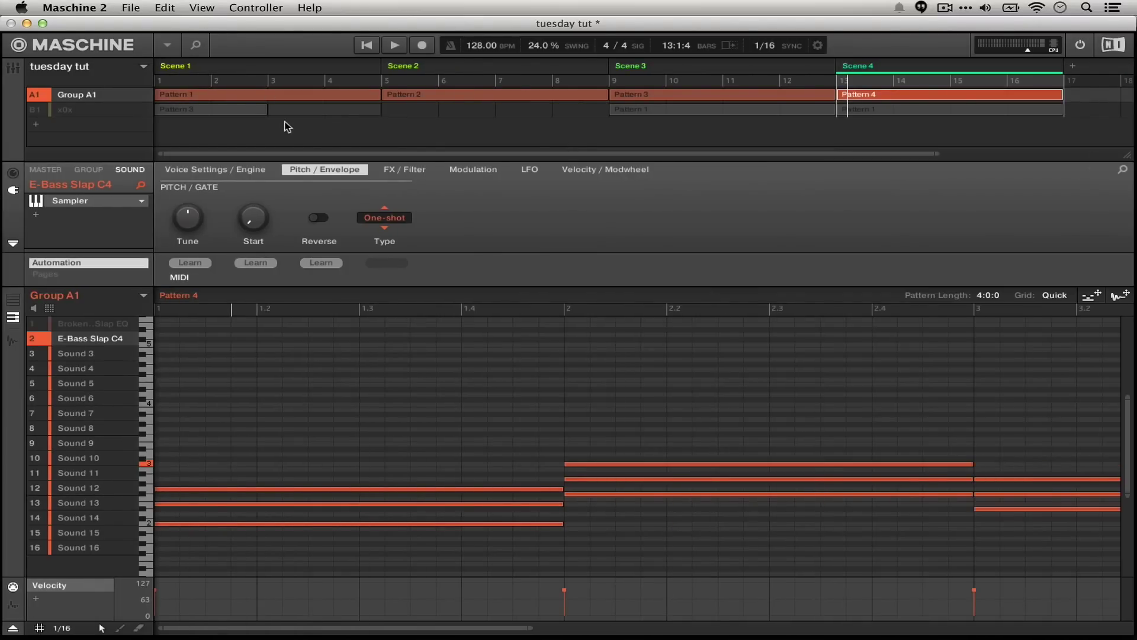
- Switch the sampler envelope type from One-shot to ADSR and audition the pattern
key("space")
left_click(395, 219)
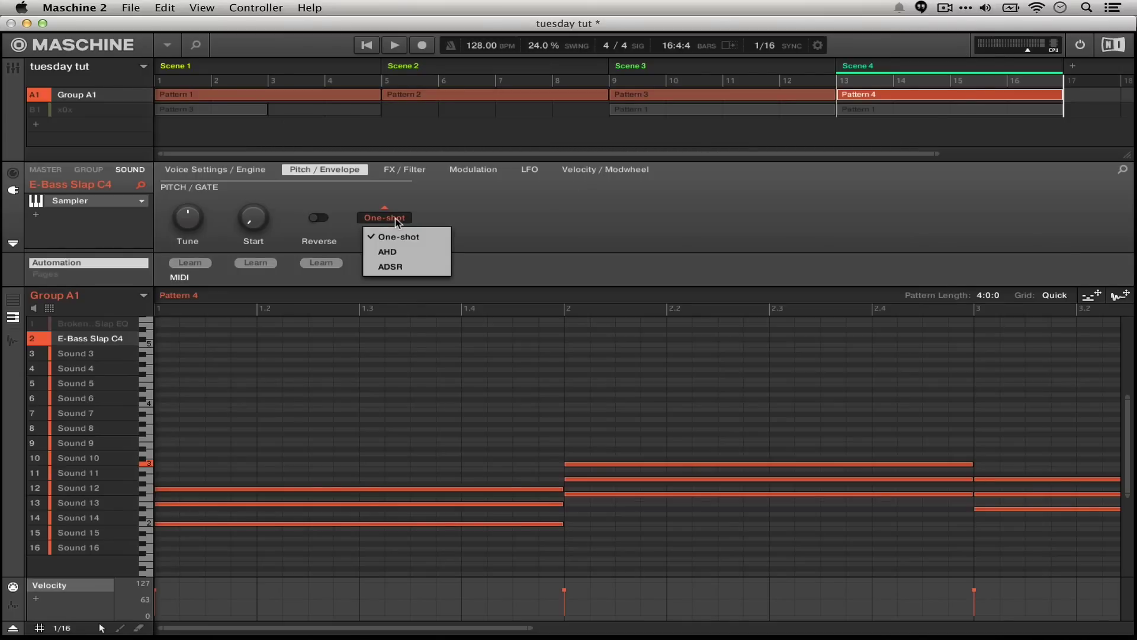
left_click(408, 267)
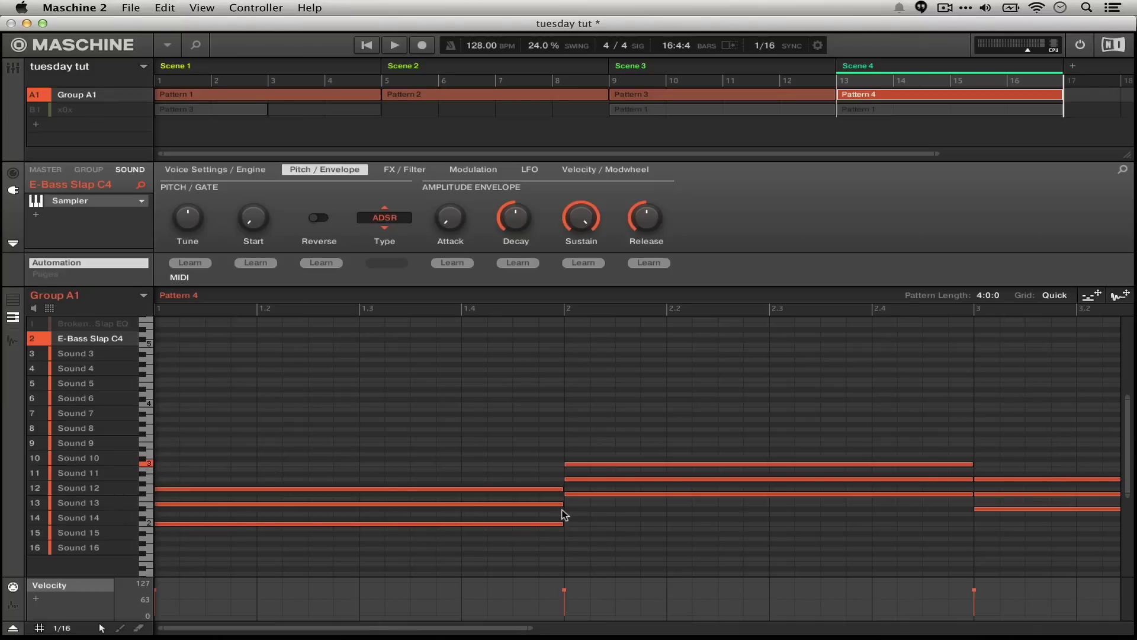
key("space")
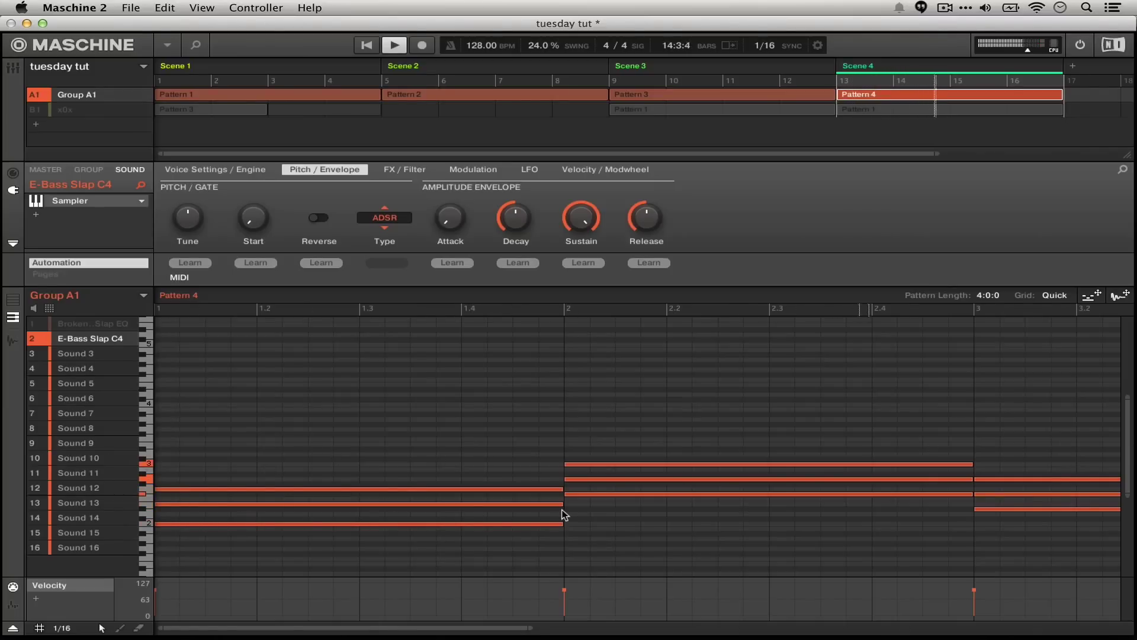
key("space")
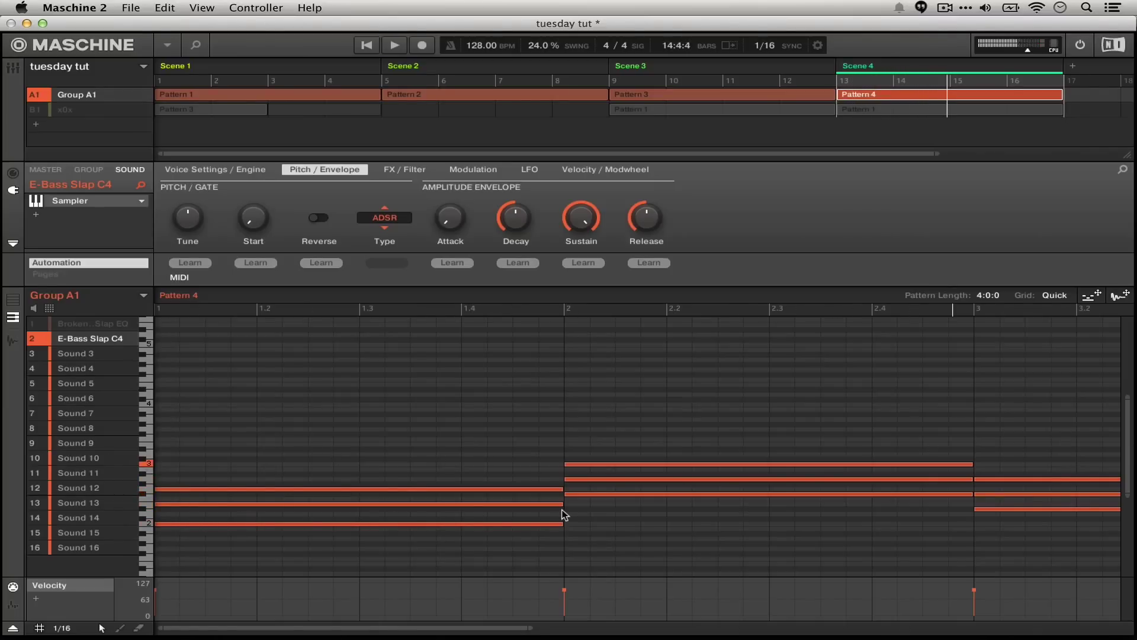
- Choose the LP2 filter, drop the cutoff low and raise the resonance, then audition
left_click(417, 172)
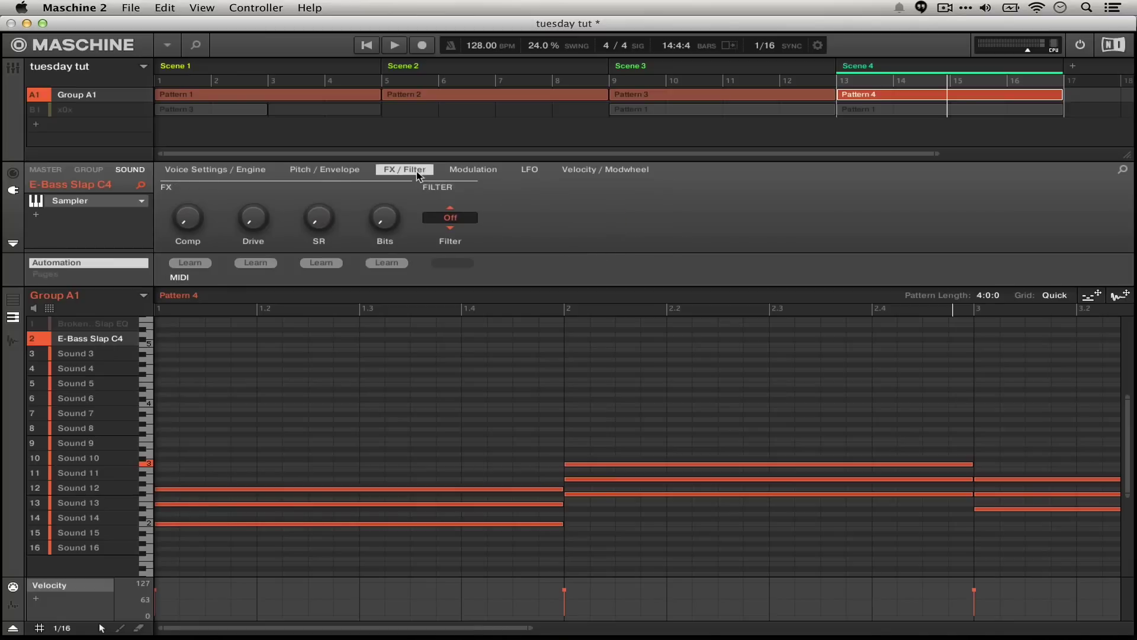
left_click(449, 222)
left_click(463, 249)
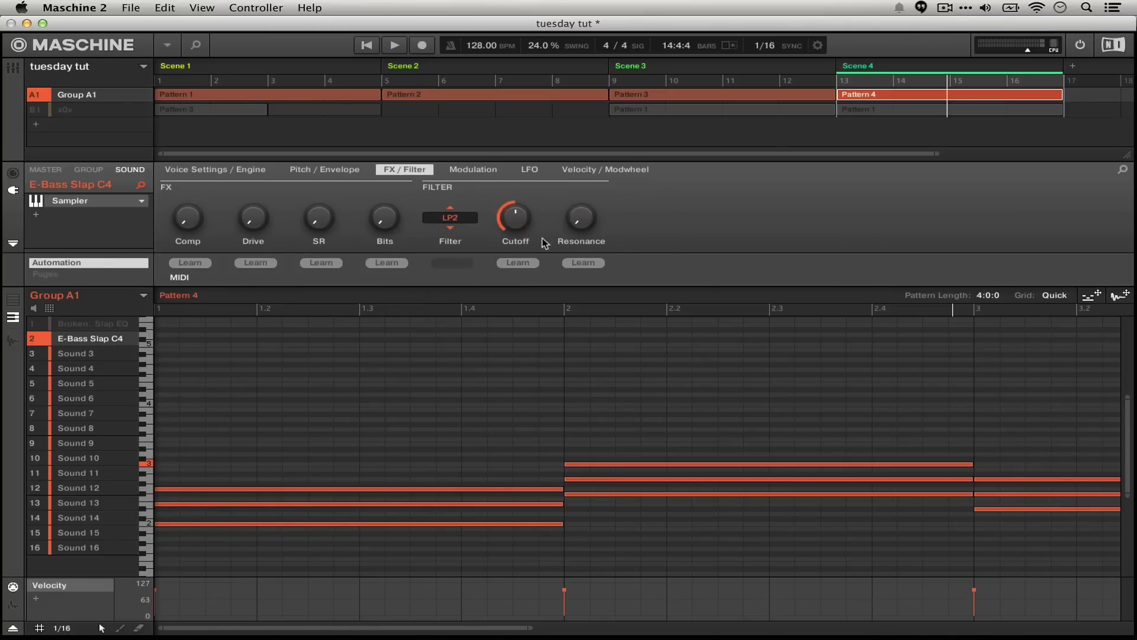
left_click_drag(510, 226, 510, 277)
left_click_drag(581, 218, 580, 163)
key("space")
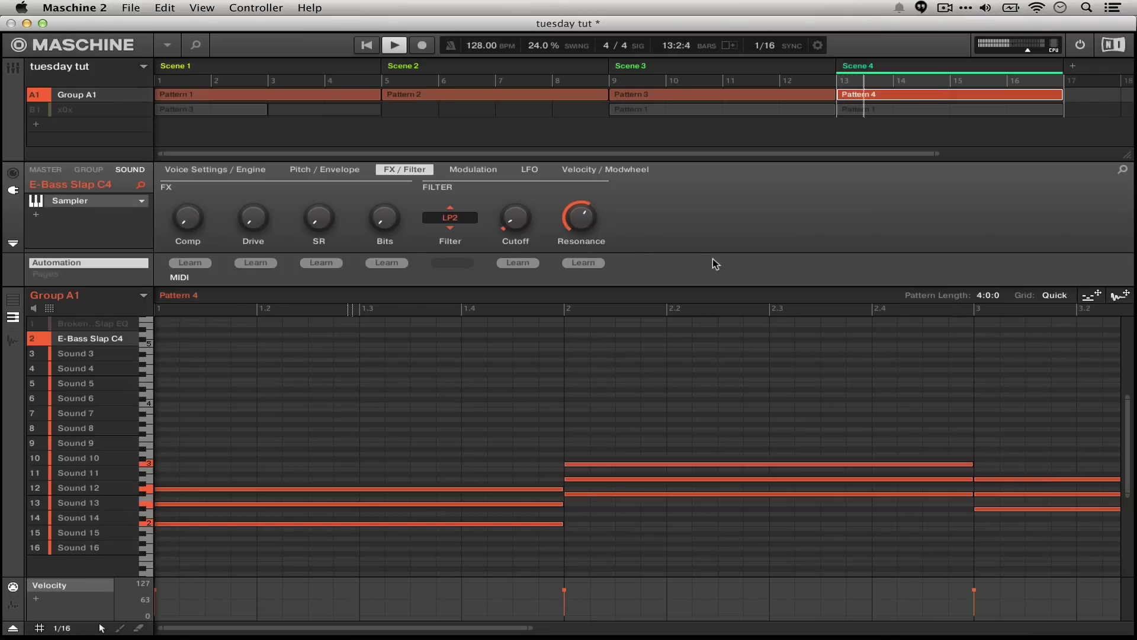
key("space")
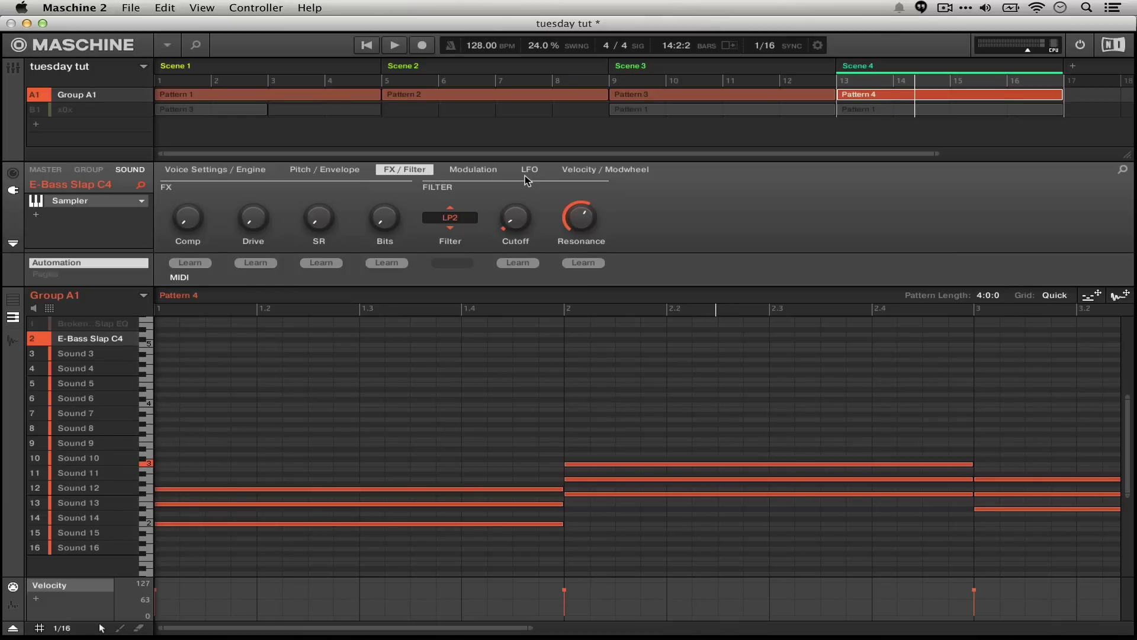
- Try a 683.9 Hz cutoff, then turn the cutoff all the way down to 82.6 Hz
mouse_move(523, 223)
left_mouse_down()
mouse_move(523, 211)
mouse_move(523, 224)
left_mouse_up()
key("space")
mouse_move(520, 226)
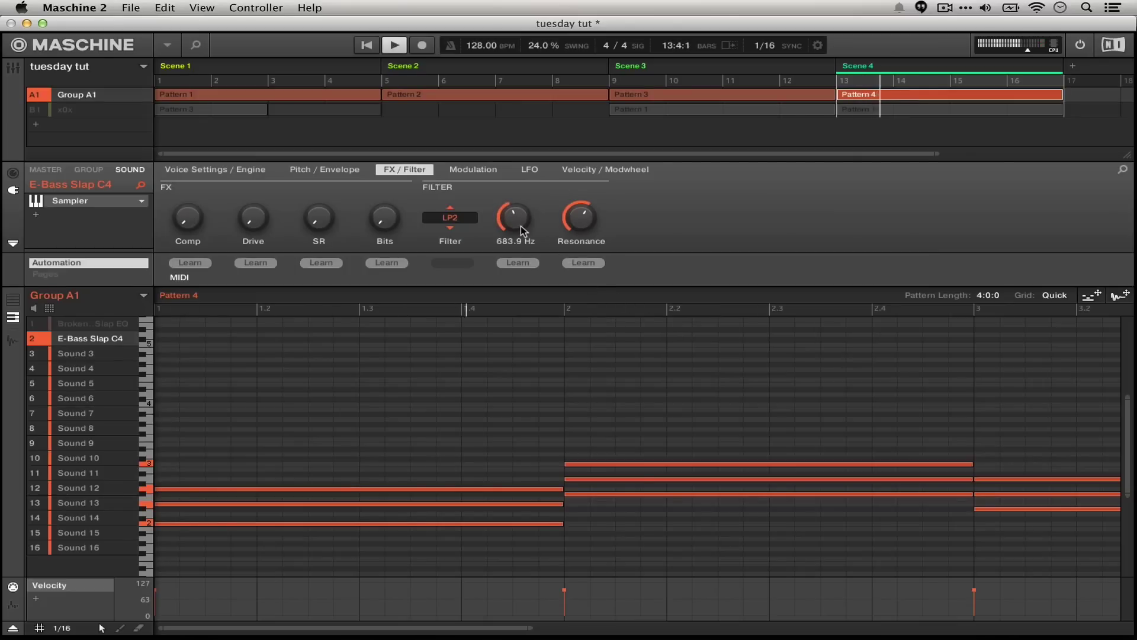
key("space")
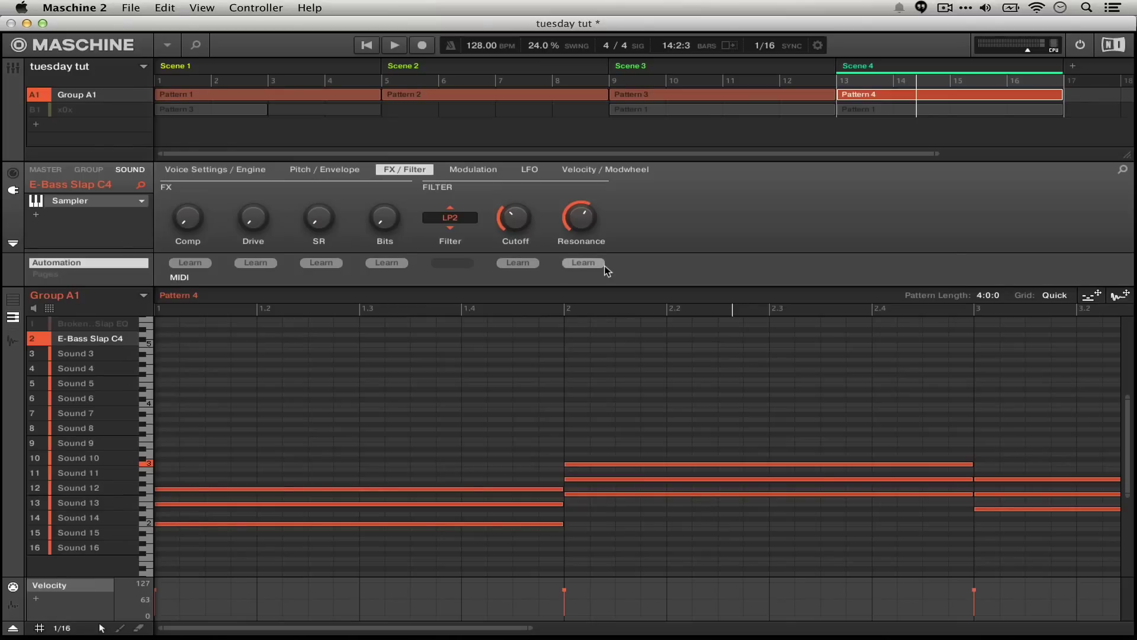
key("space")
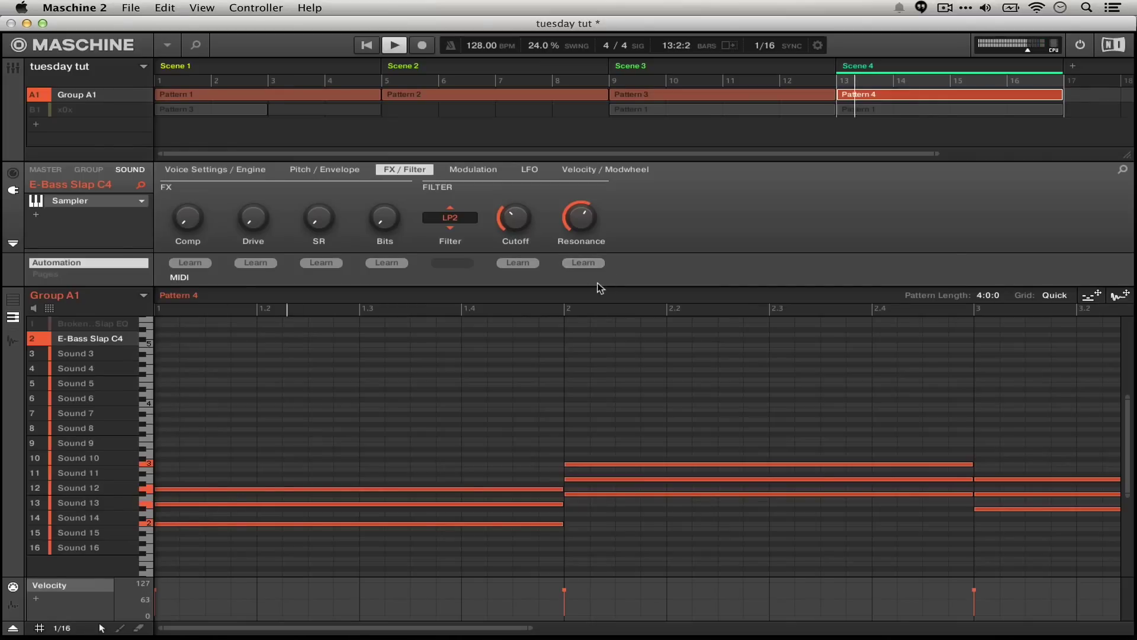
key("space")
left_click_drag(510, 214, 486, 184)
- Send 60.8 % of the modulation envelope to the filter cutoff and play the pattern
left_click(477, 170)
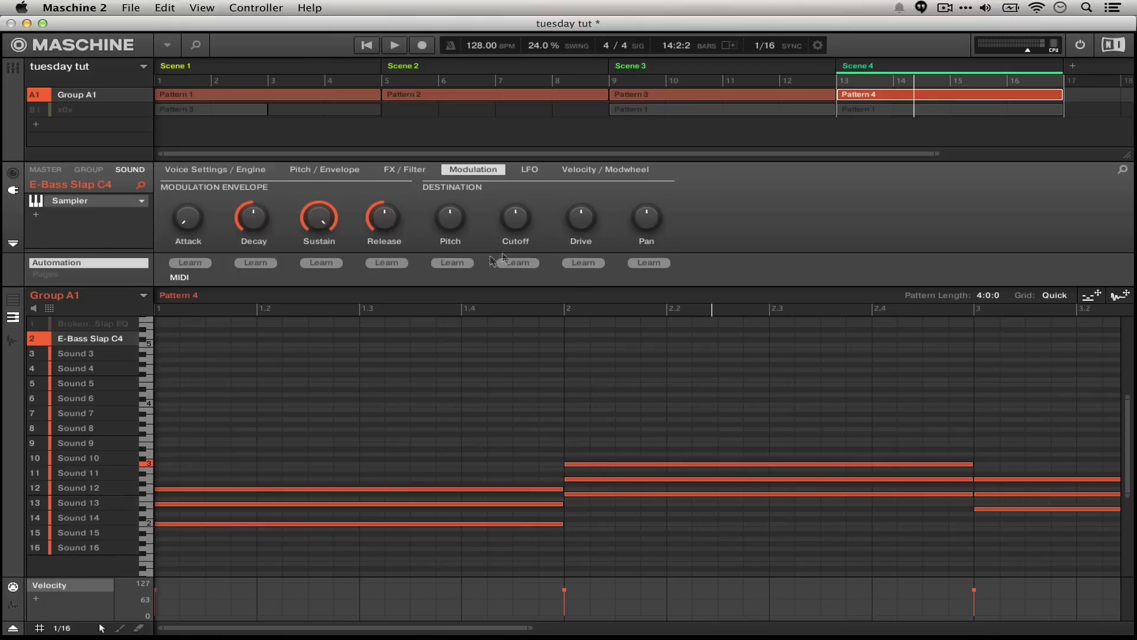
left_click_drag(514, 217, 514, 195)
key("space")
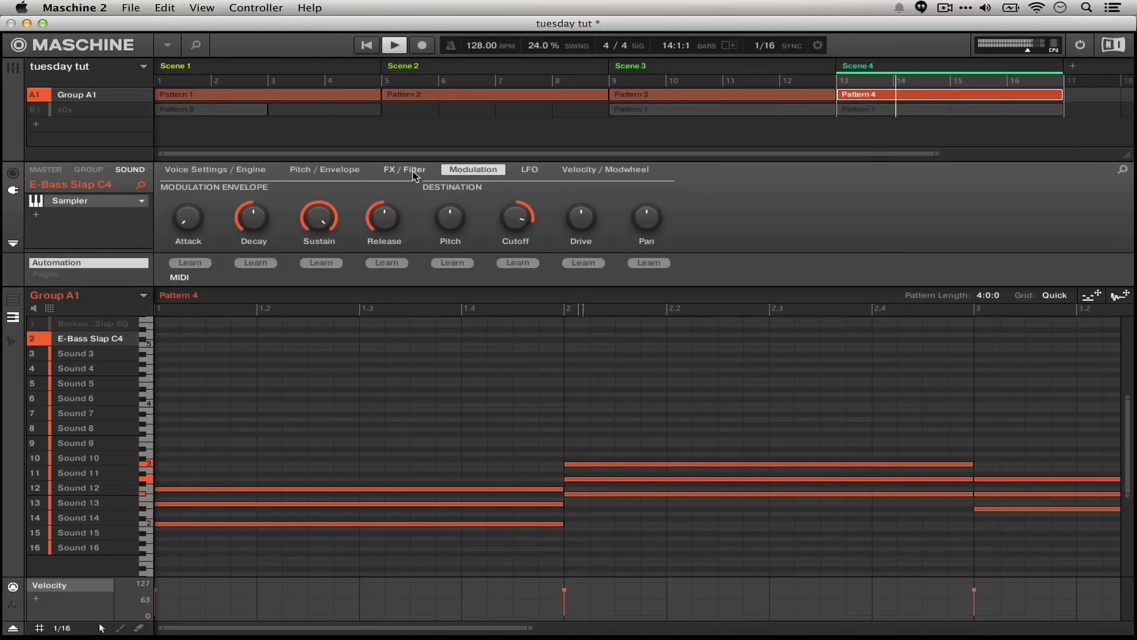
- Reset the modulation attack to zero, then raise it from 142.9 ms toward 1.5 s
left_click_drag(188, 217, 189, 212)
key("space")
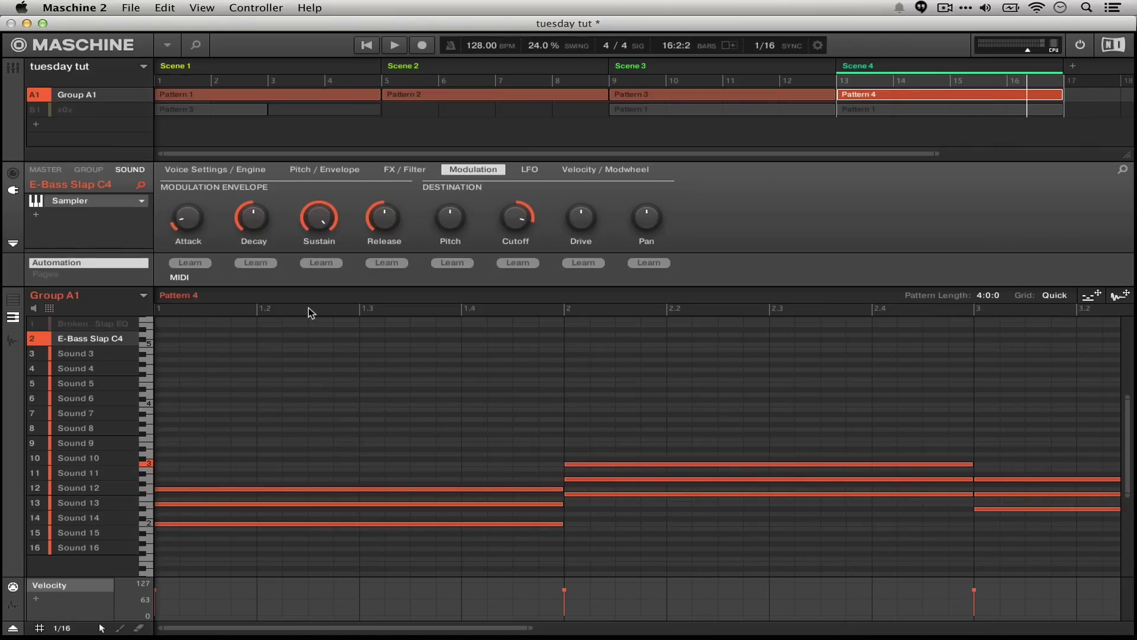
left_click_drag(188, 217, 189, 230)
mouse_move(190, 219)
key("space")
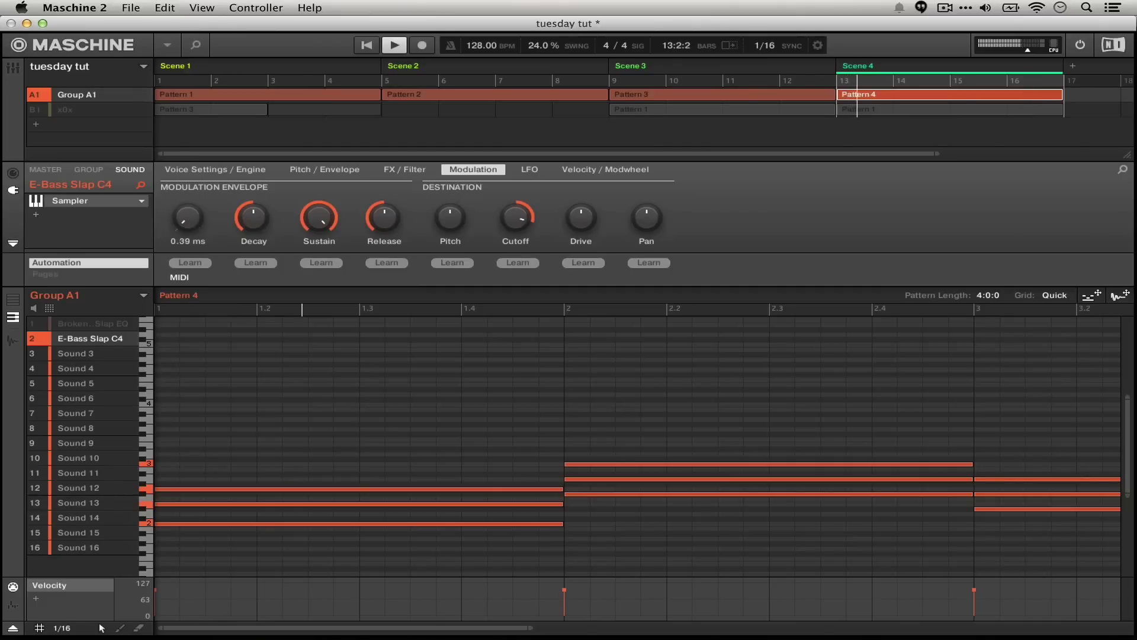
left_click_drag(190, 220, 191, 199)
mouse_move(190, 198)
left_mouse_down()
mouse_move(191, 184)
mouse_move(191, 209)
left_mouse_up()
key("space")
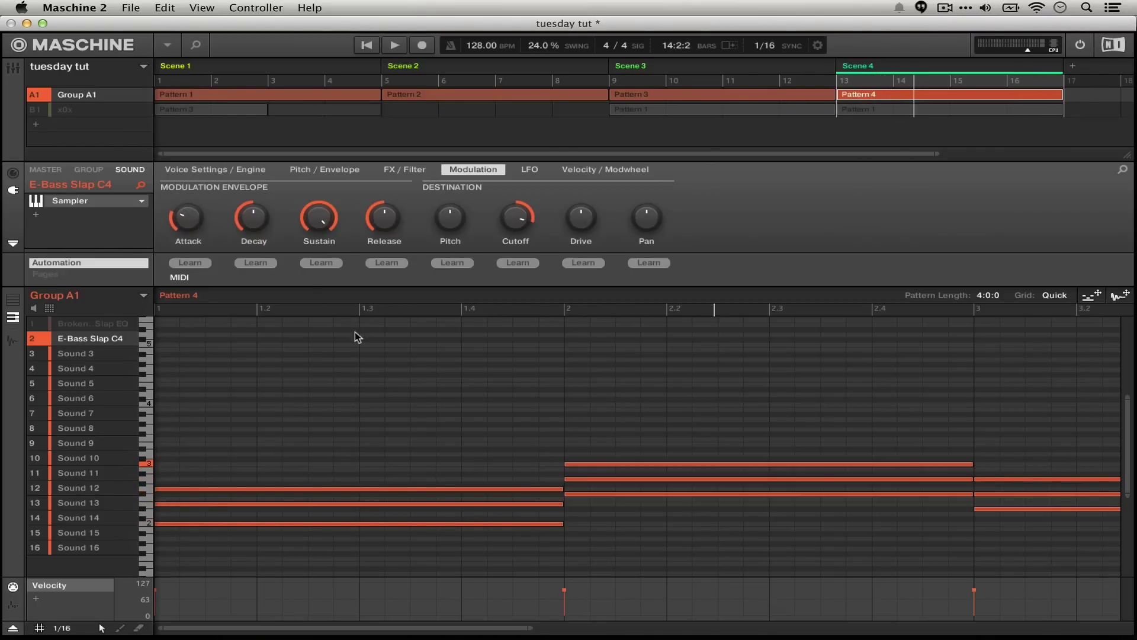
- Lengthen the modulation decay to 362.1 ms and send 54.8 % of the envelope to Drive
left_click_drag(259, 201, 259, 196)
key("space")
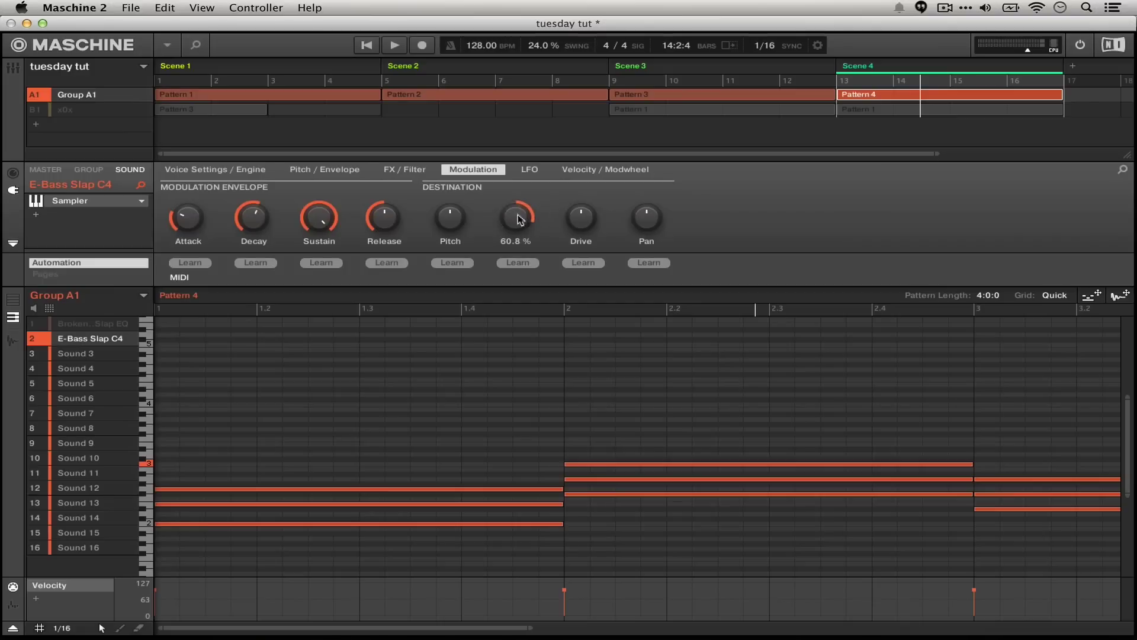
mouse_move(588, 230)
left_click_drag(588, 229, 589, 207)
key("space")
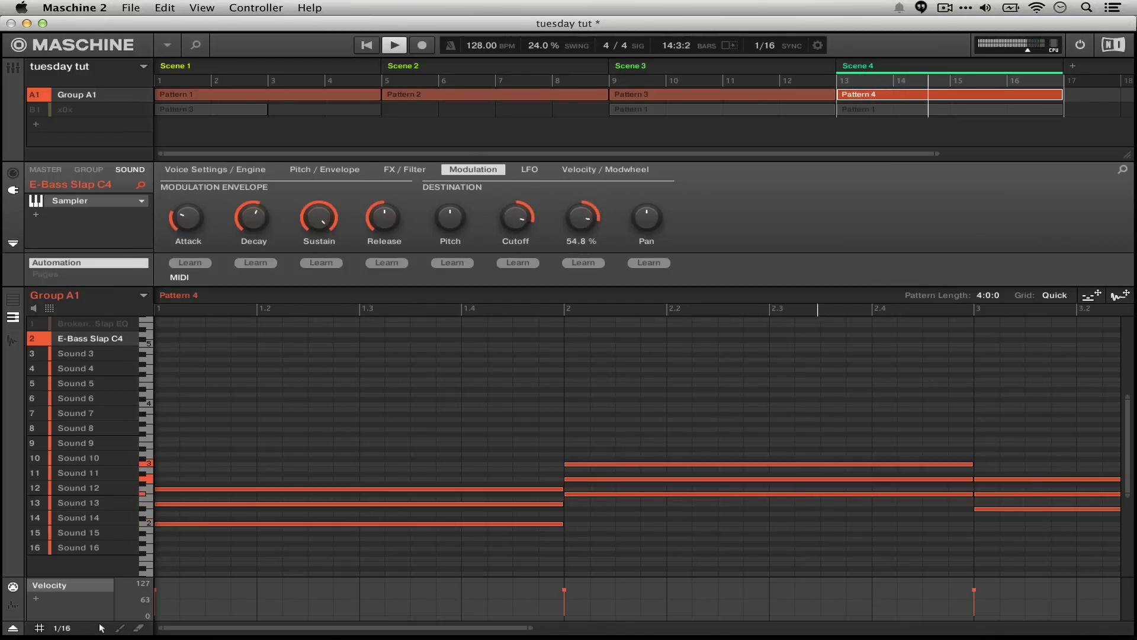
key("space")
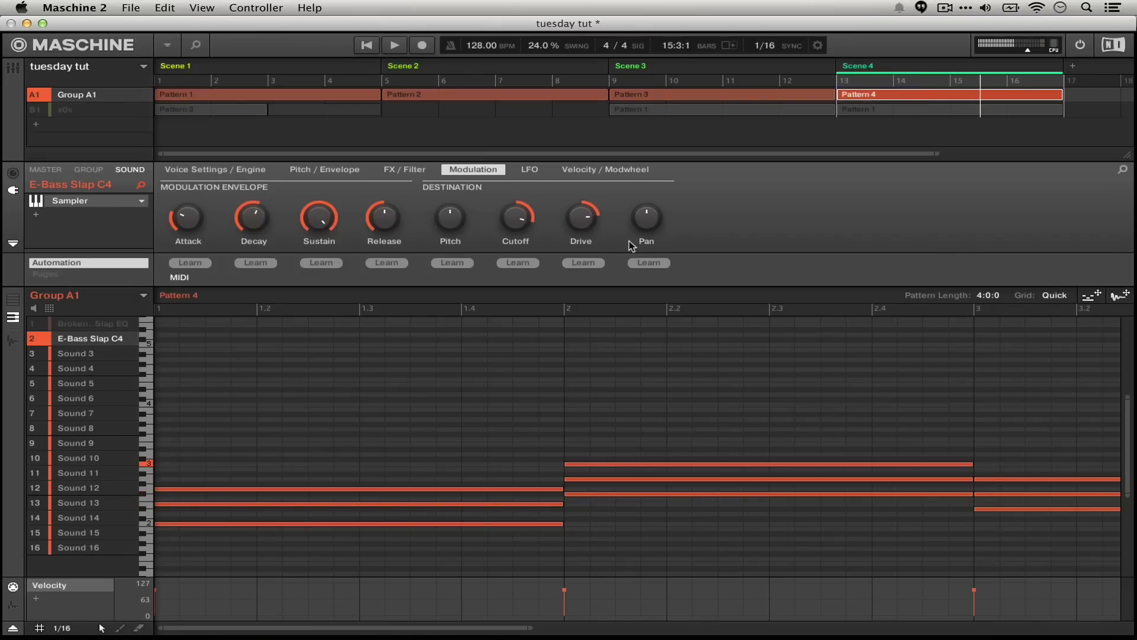
- Push the envelope's Drive modulation to 100 %, then reduce it to 19.4 %
left_click_drag(581, 219, 689, 257)
key("space")
mouse_move(583, 225)
left_click_drag(583, 225, 620, 242)
key("space")
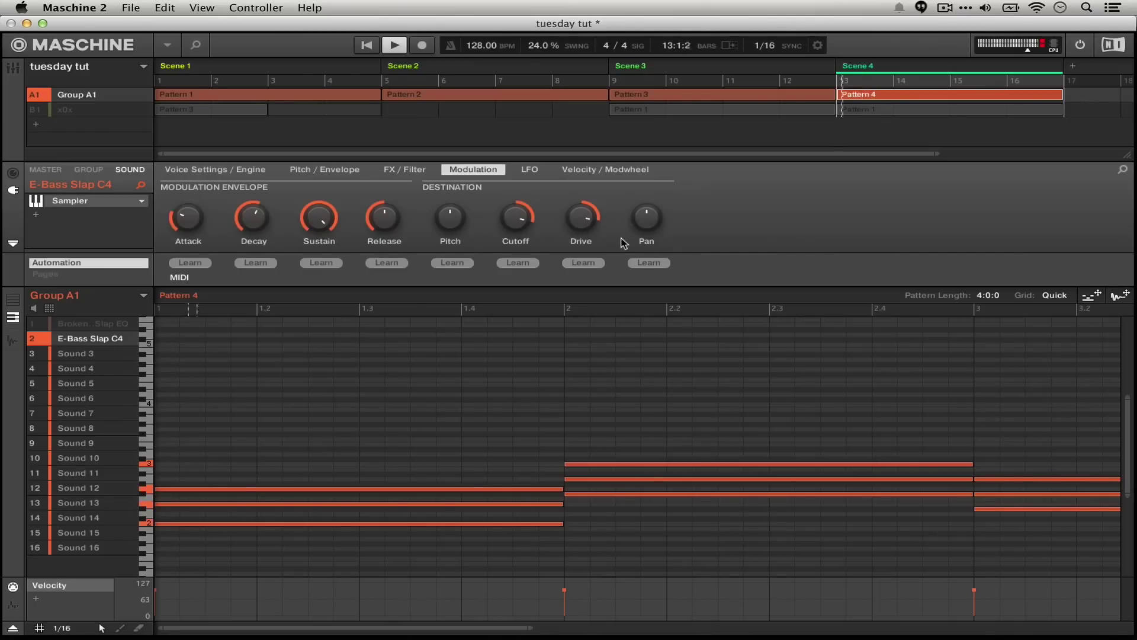
key("space")
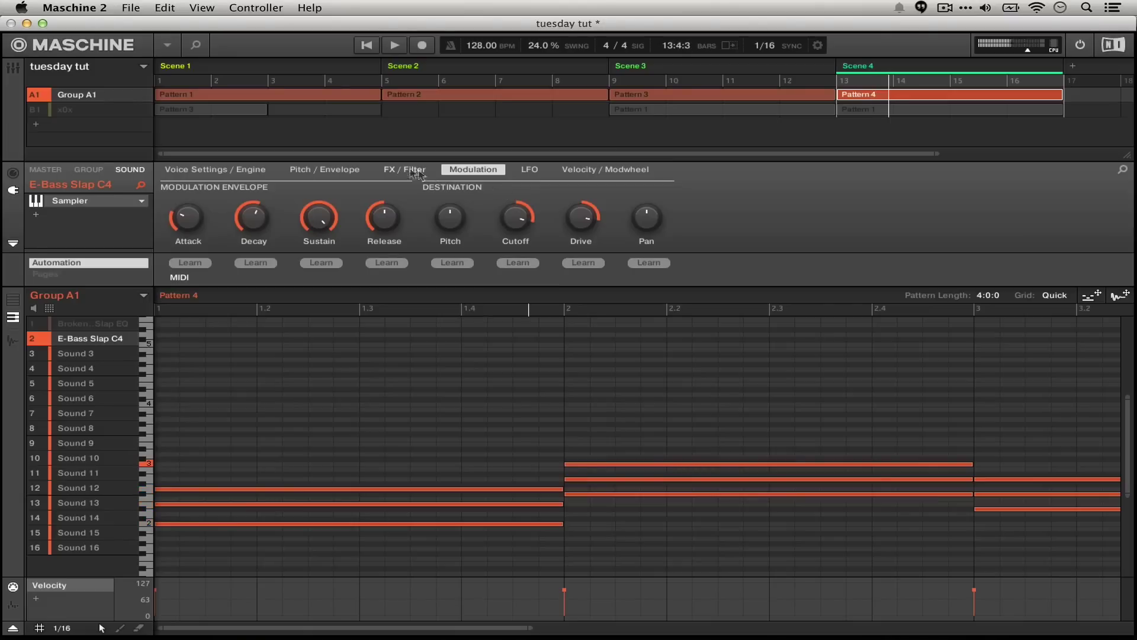
left_click(404, 169)
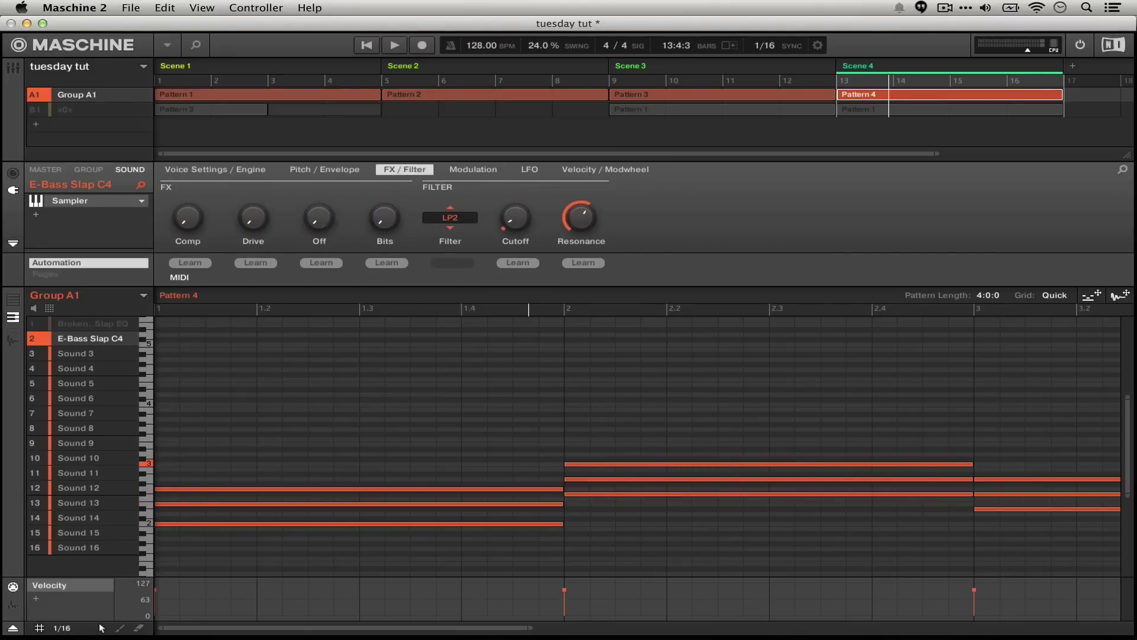
- Turn up the SR reduction and lower Bits to about 10.3, auditioning the crushed sound
left_click_drag(331, 220, 331, 201)
left_click_drag(383, 219, 384, 202)
key("space")
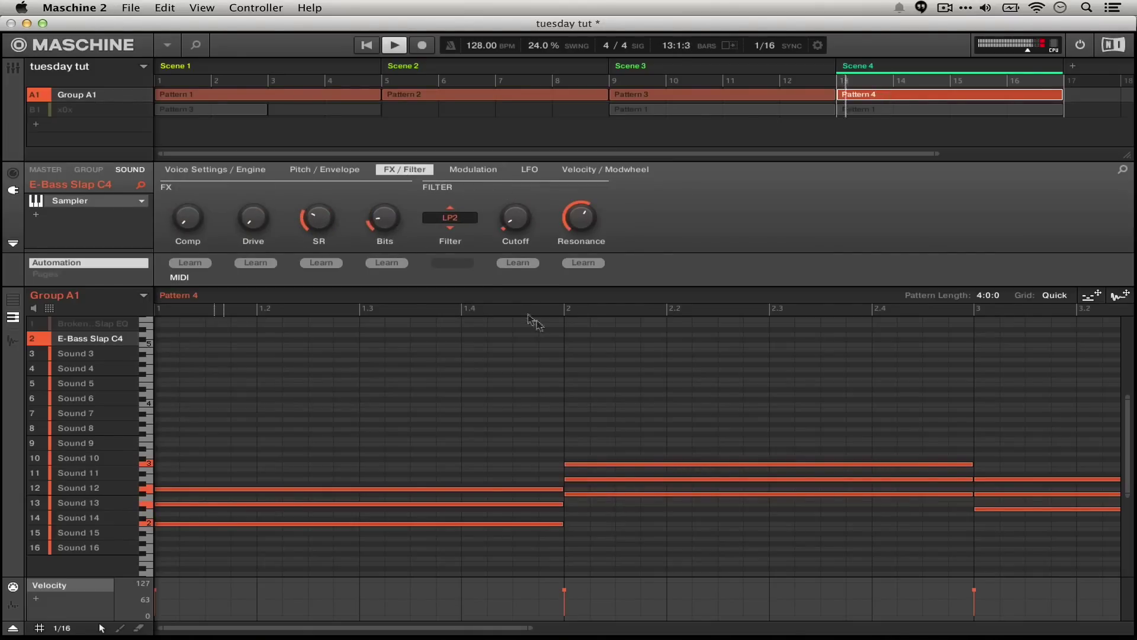
left_click_drag(319, 218, 409, 292)
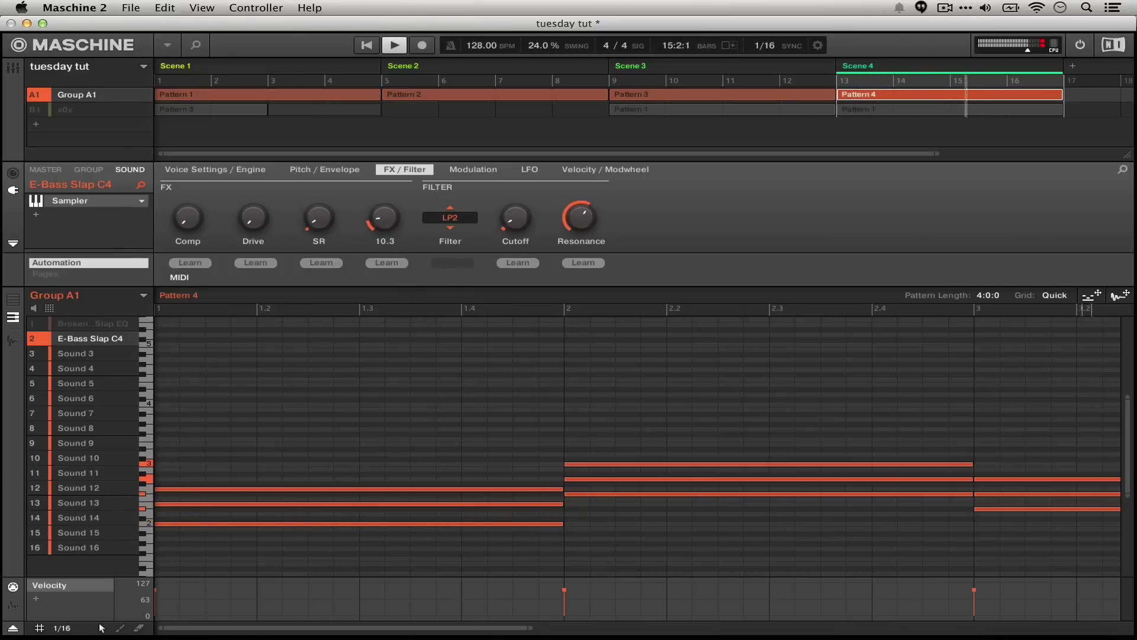
left_click_drag(319, 218, 319, 204)
key("space")
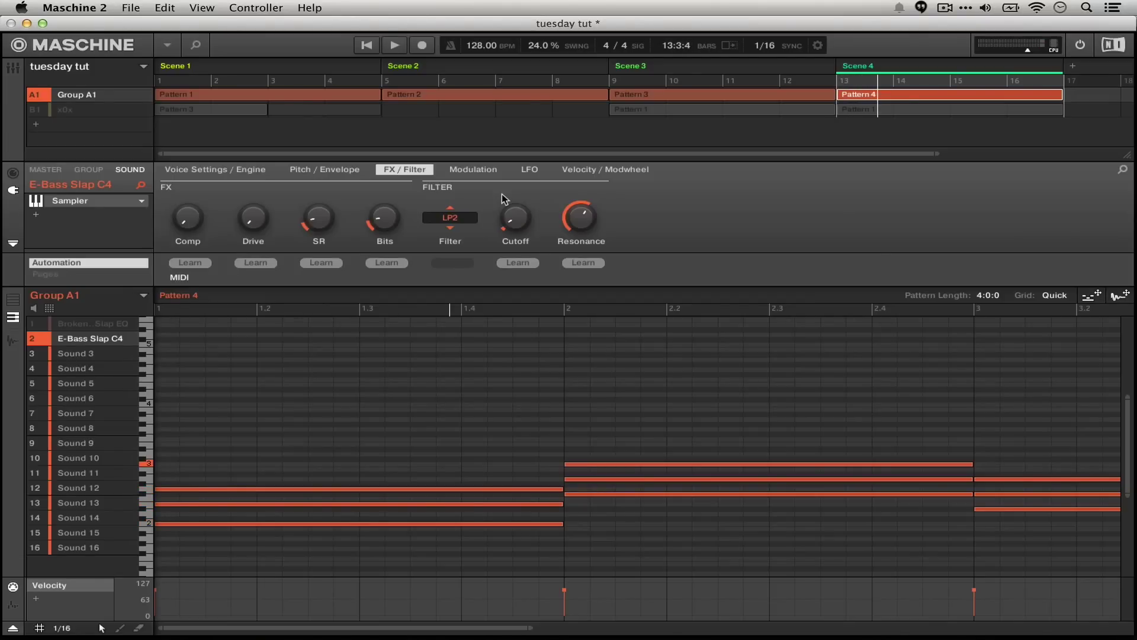
left_click(533, 171)
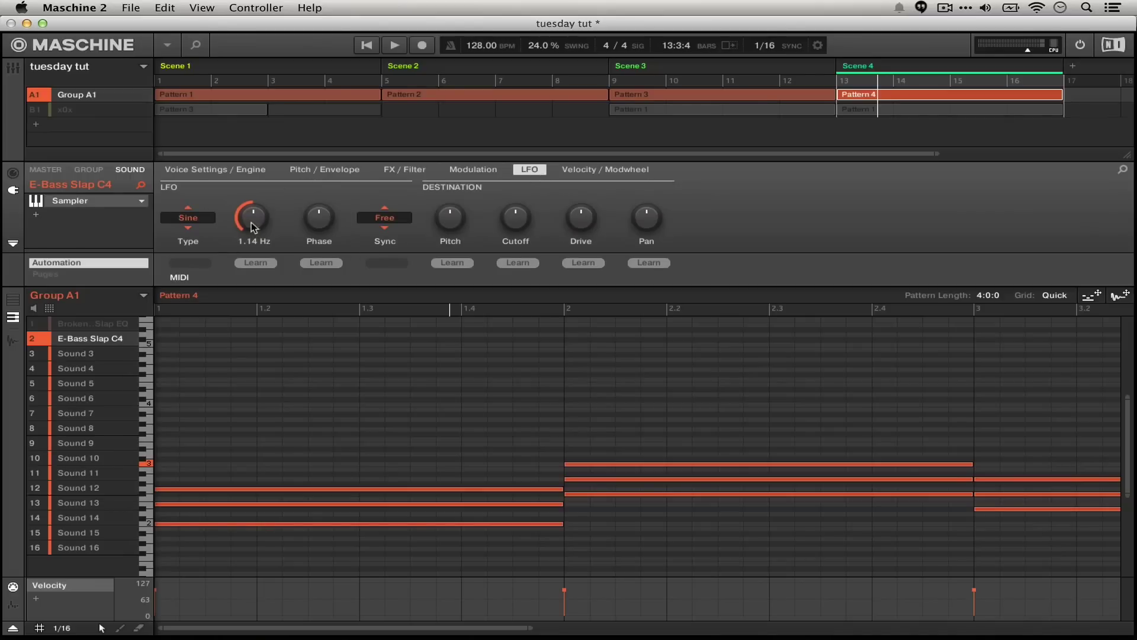
- Speed the LFO up to 2.91 Hz and add small pitch and pan modulation amounts
left_click_drag(251, 222, 311, 230)
mouse_move(445, 219)
key("space")
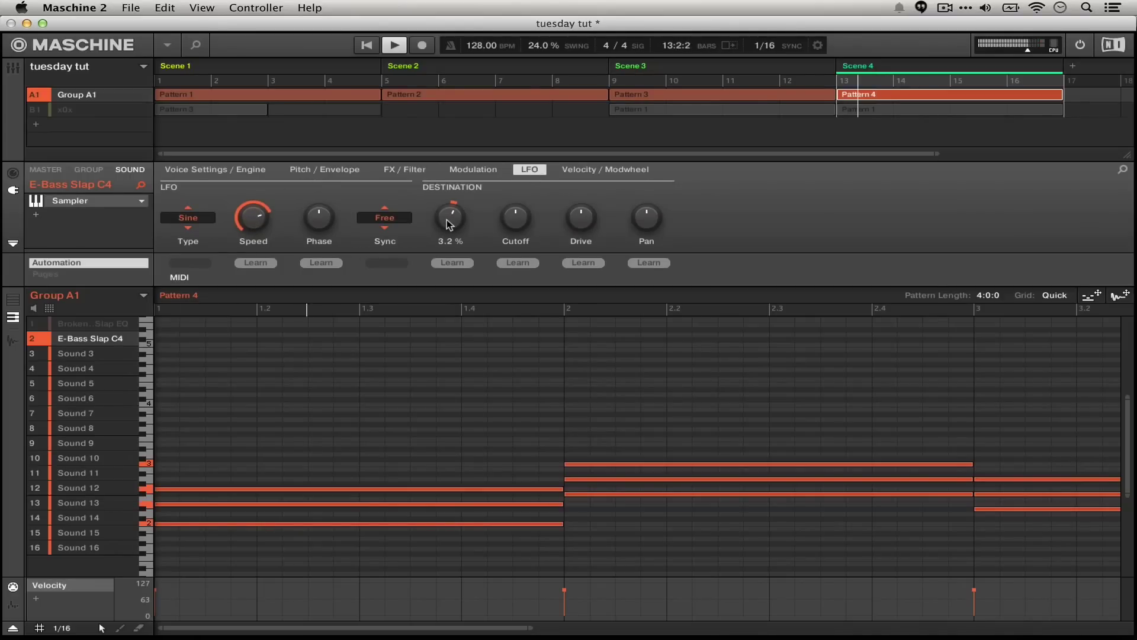
key("space")
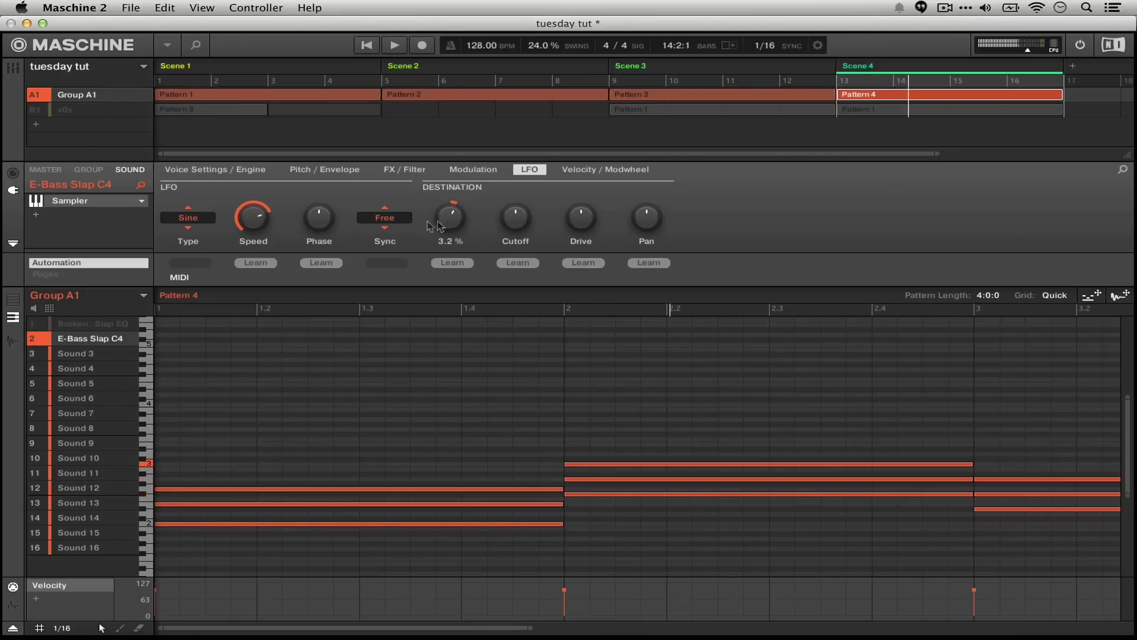
left_click_drag(461, 221, 580, 220)
left_click_drag(647, 228, 646, 222)
- Raise LFO speed to 4.55 Hz; set pitch 2.0 %, pan 3.2 %, slight Drive and negative cutoff
key("space")
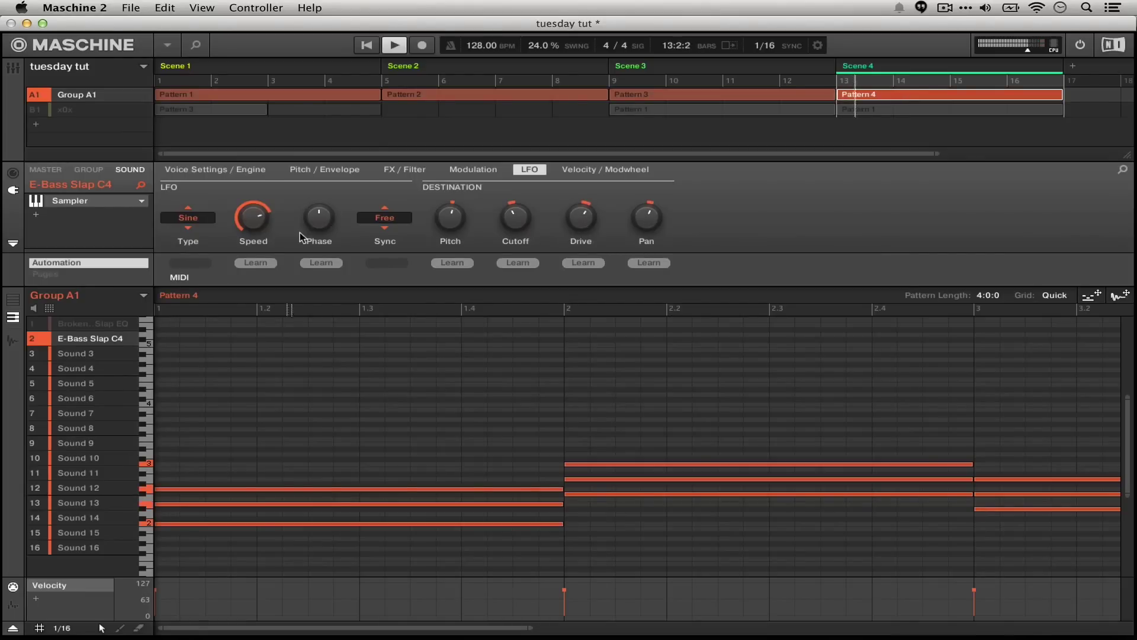
left_click_drag(254, 218, 254, 218)
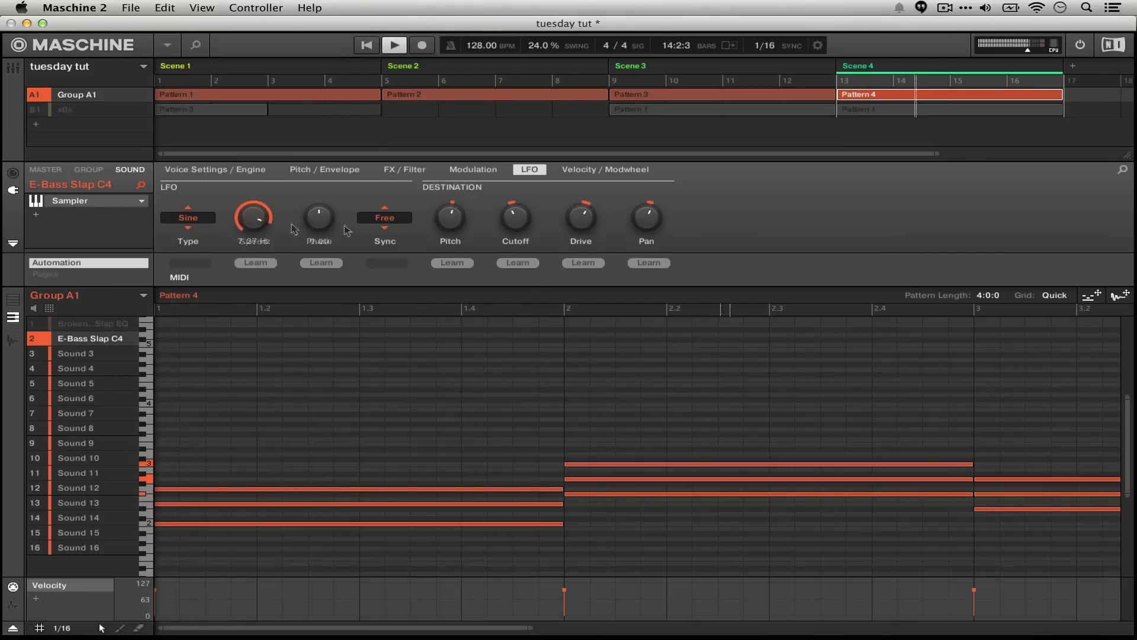
left_click_drag(638, 225, 638, 225)
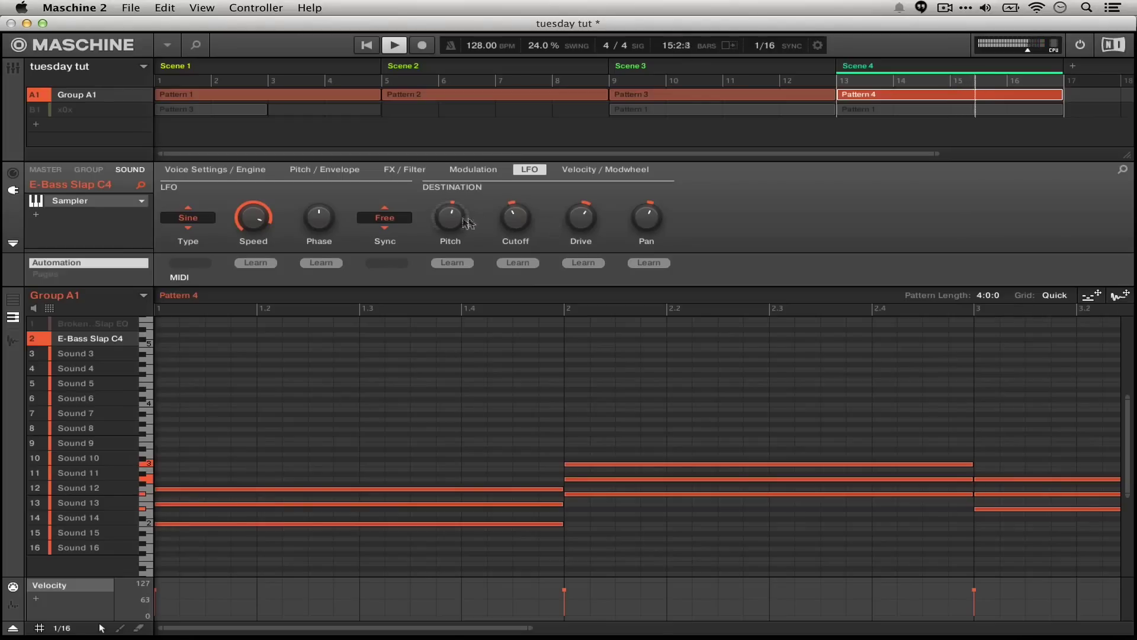
left_click_drag(453, 222, 453, 222)
left_click_drag(581, 219, 580, 219)
left_click_drag(450, 219, 450, 217)
left_click_drag(515, 218, 515, 217)
left_click_drag(664, 218, 665, 218)
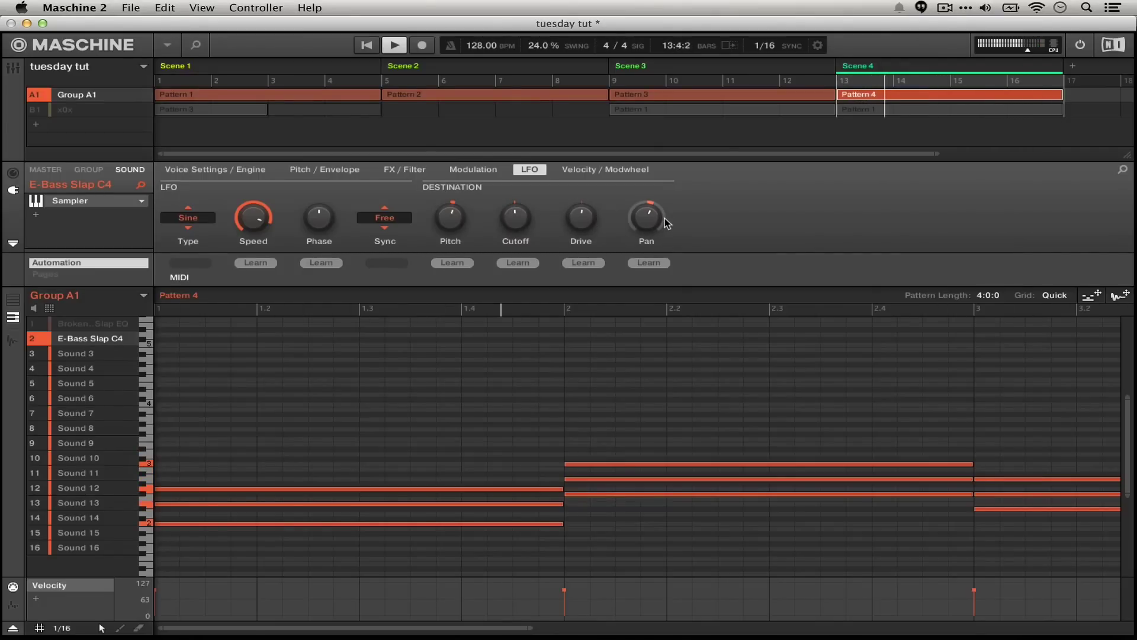
key("space")
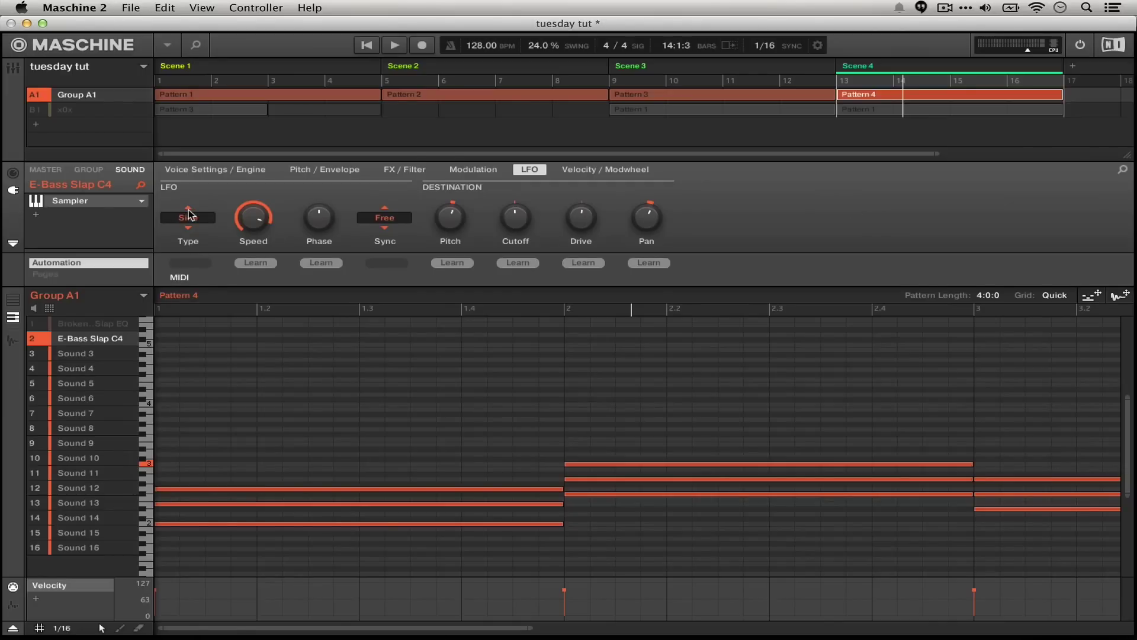
left_click(42, 221)
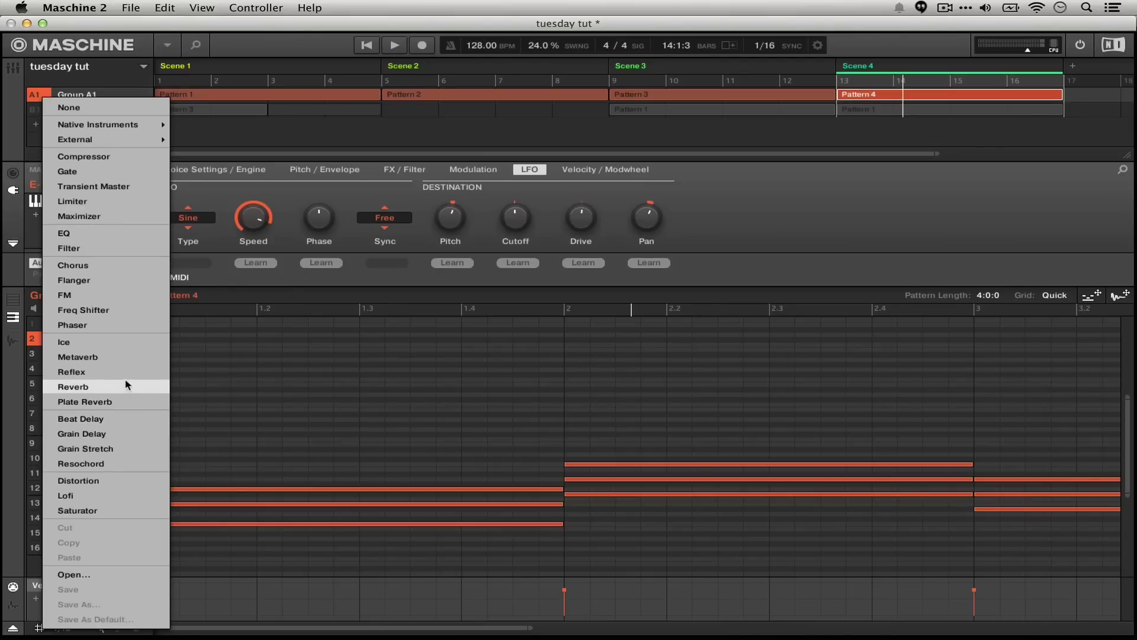
- Load Grain Delay into the FX slot after the Sampler and start playback
left_click(119, 432)
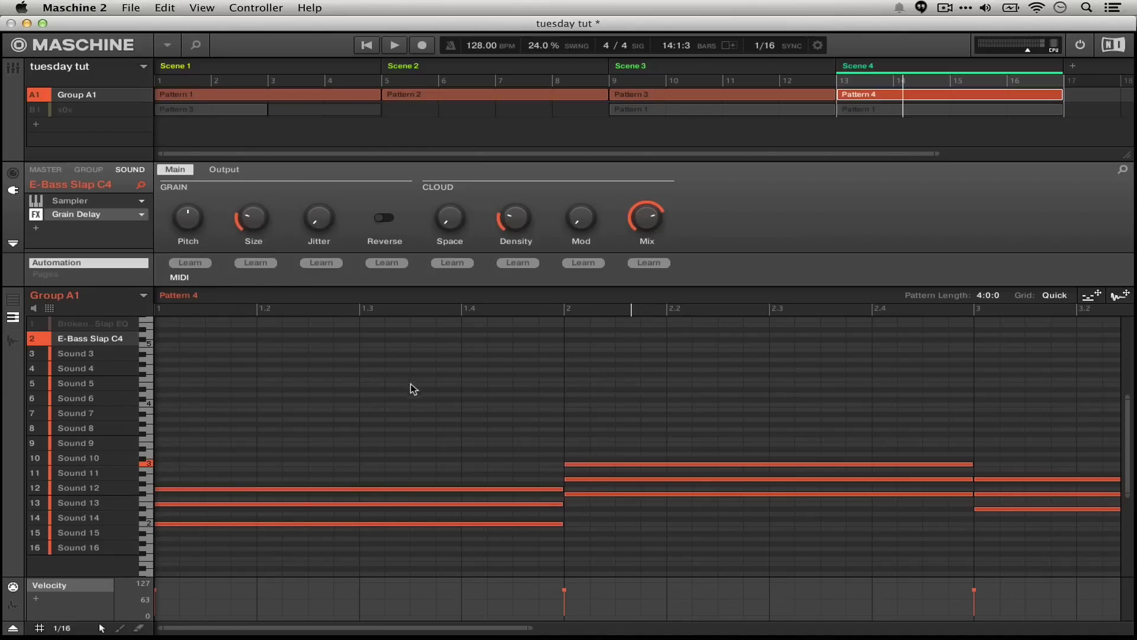
key("space")
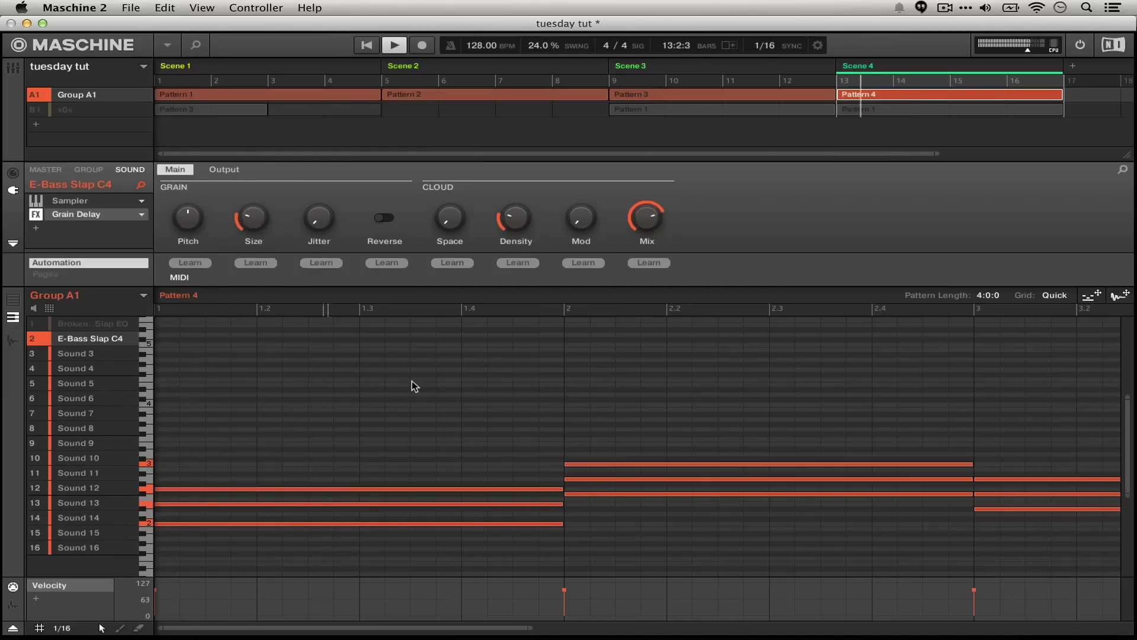
- Set Grain Delay Mod to about 20 %, Space 28 %, Jitter 29 %, and enable Reverse
key("space")
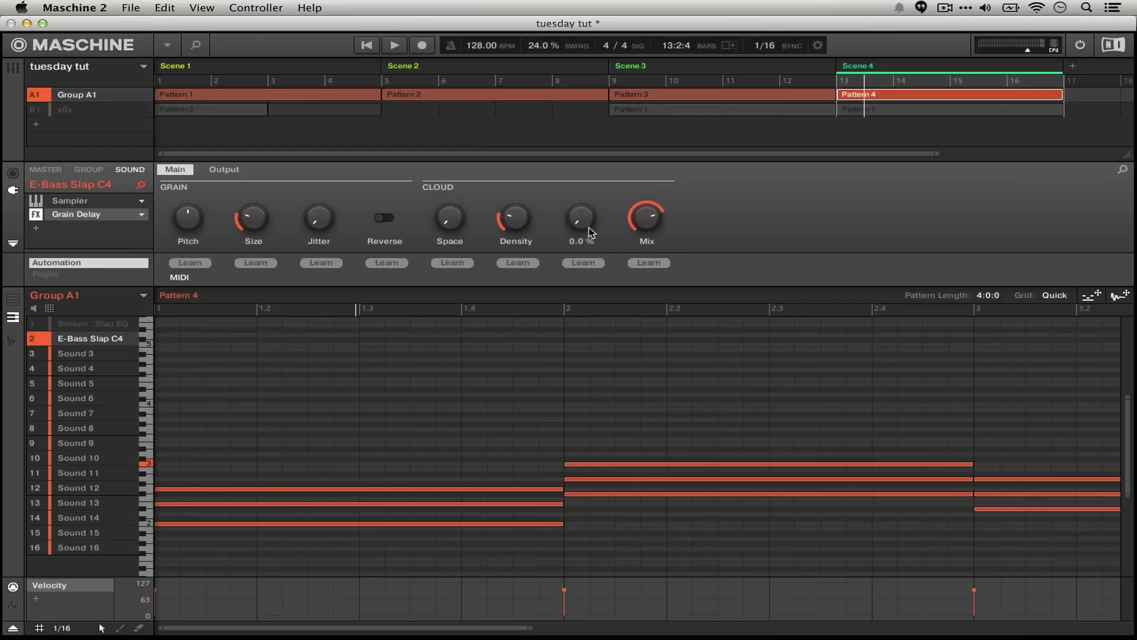
left_click_drag(583, 229, 582, 208)
left_click_drag(450, 220, 449, 207)
left_click_drag(319, 225, 319, 219)
key("space")
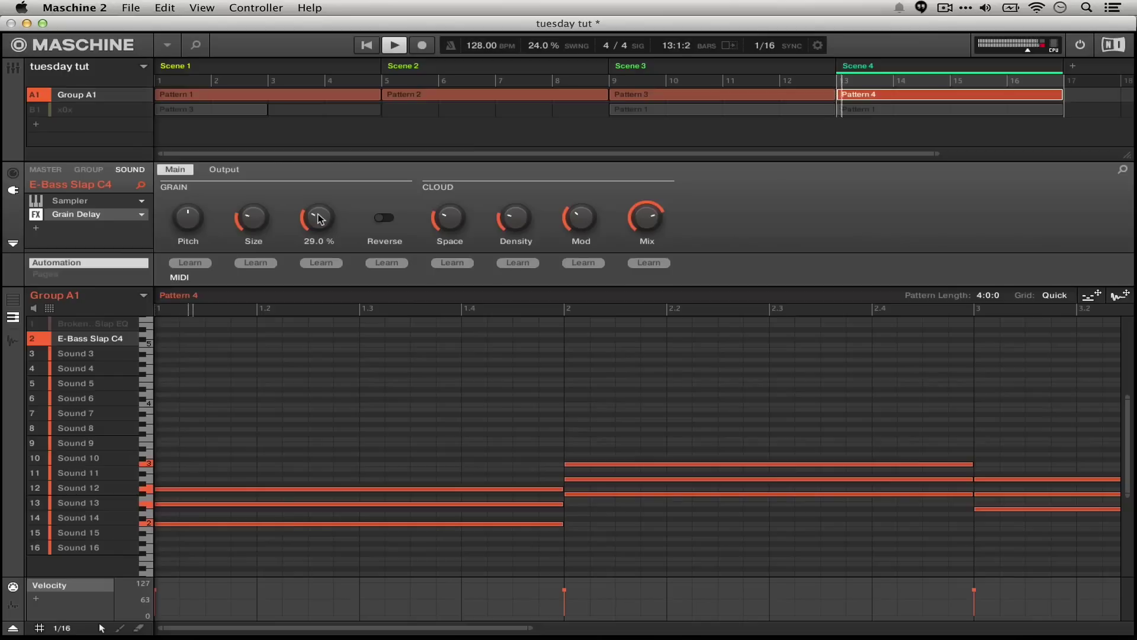
left_click(383, 219)
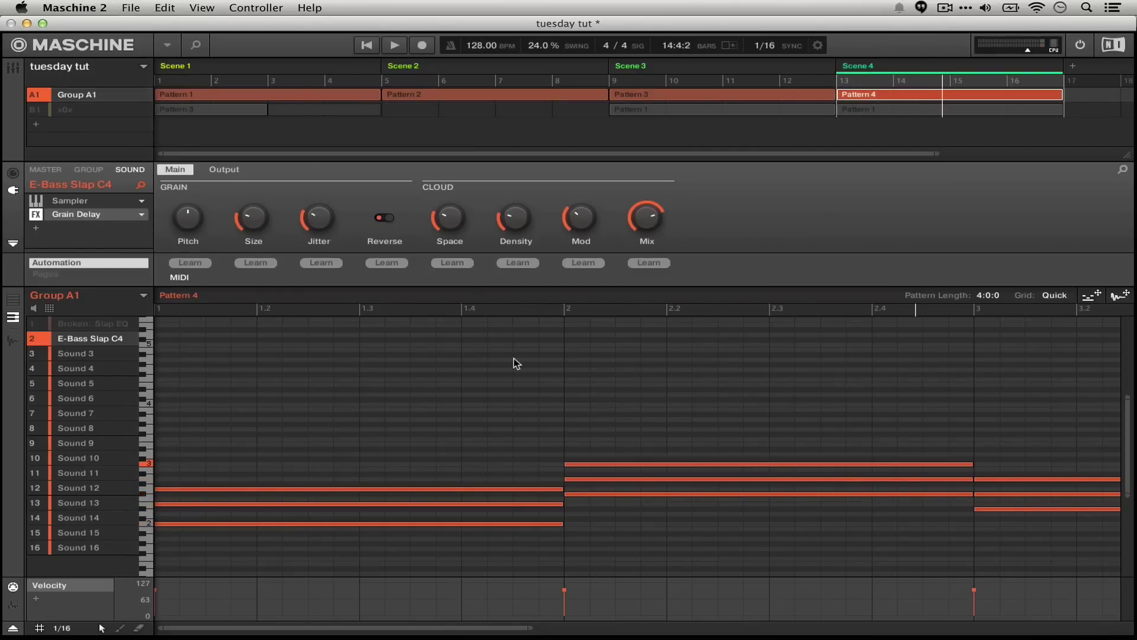
key("space")
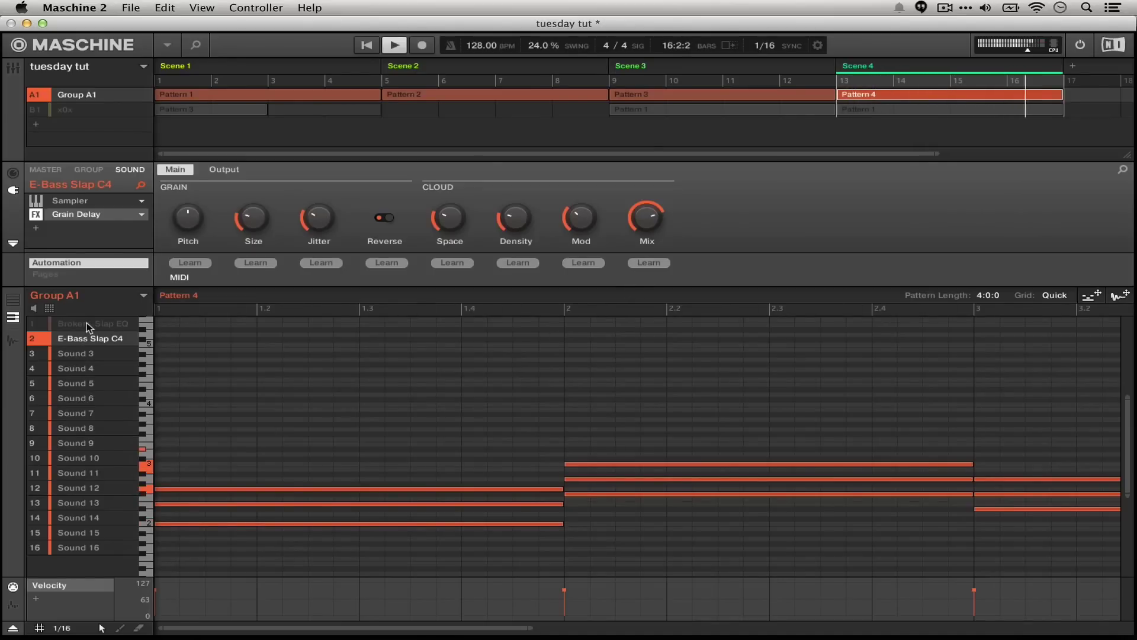
- Reselect the E-Bass Slap C4 sound, turn the Grain Delay Mix down to 22.0 %, and audition
key("space")
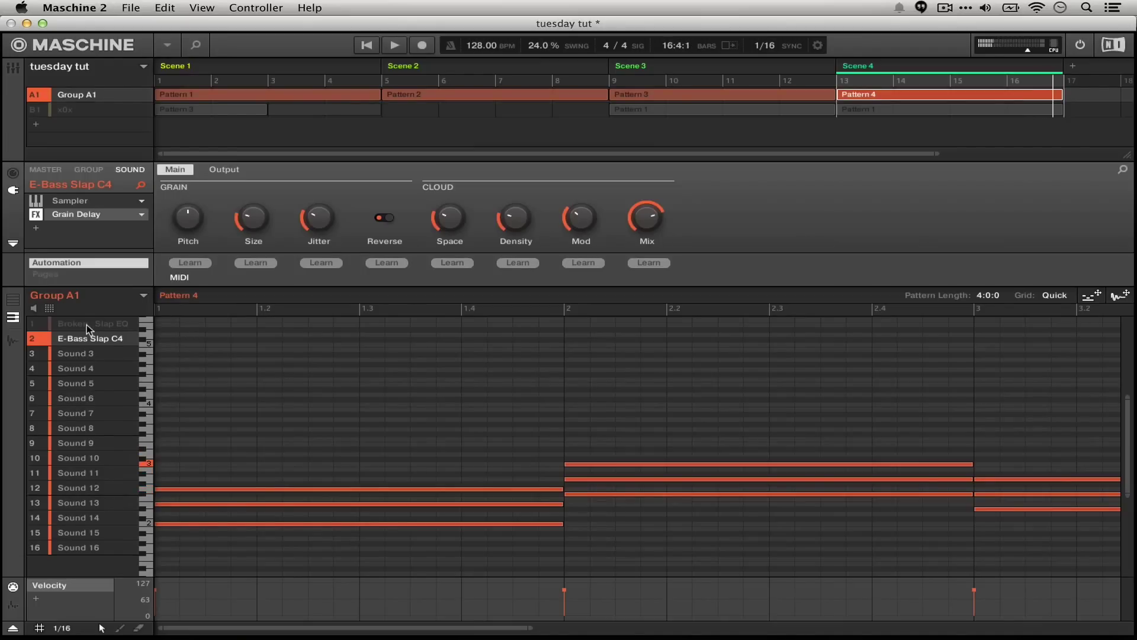
left_click(86, 324)
left_click(101, 342)
left_click_drag(645, 224, 645, 278)
key("space")
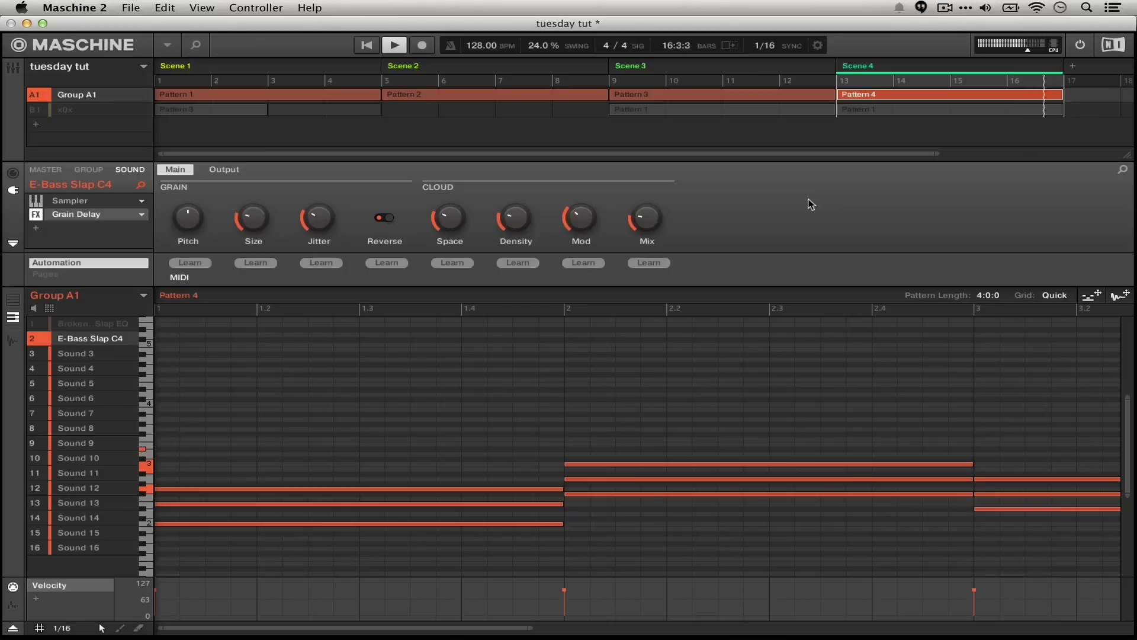
key("space")
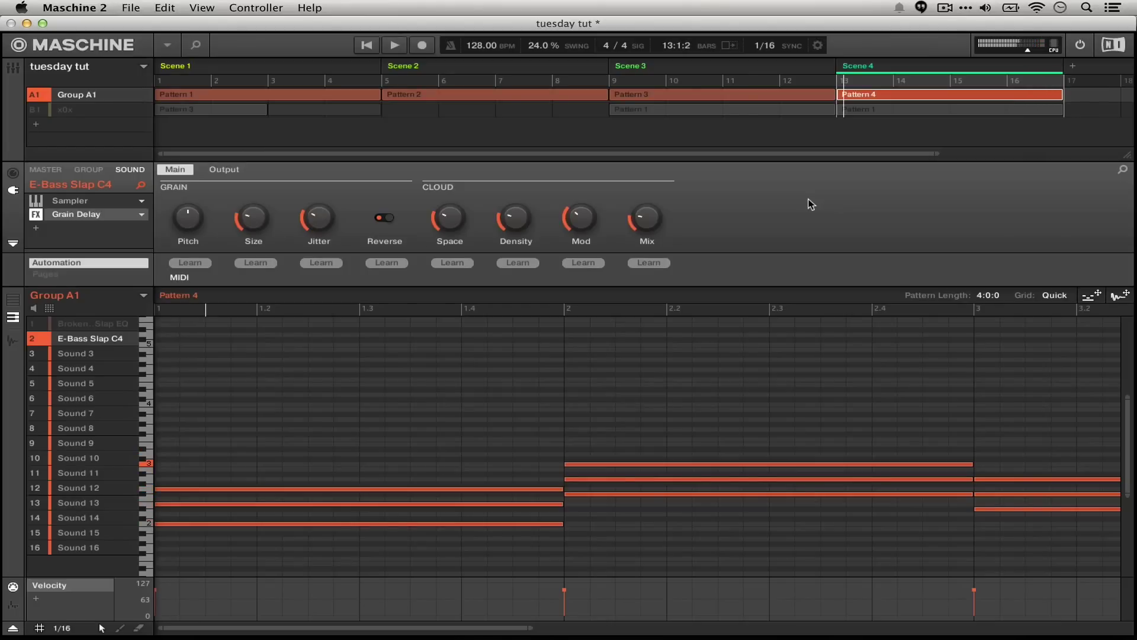